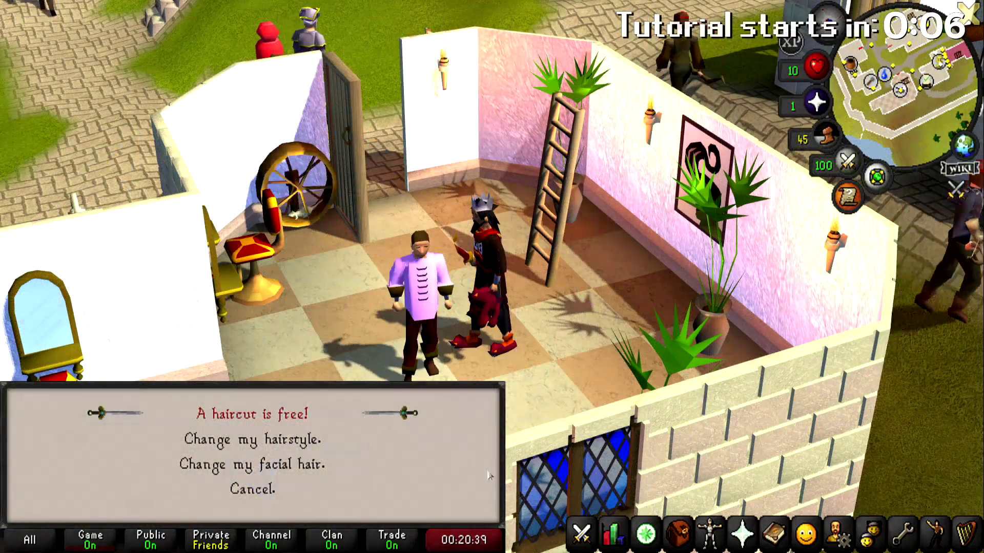
click(356, 440)
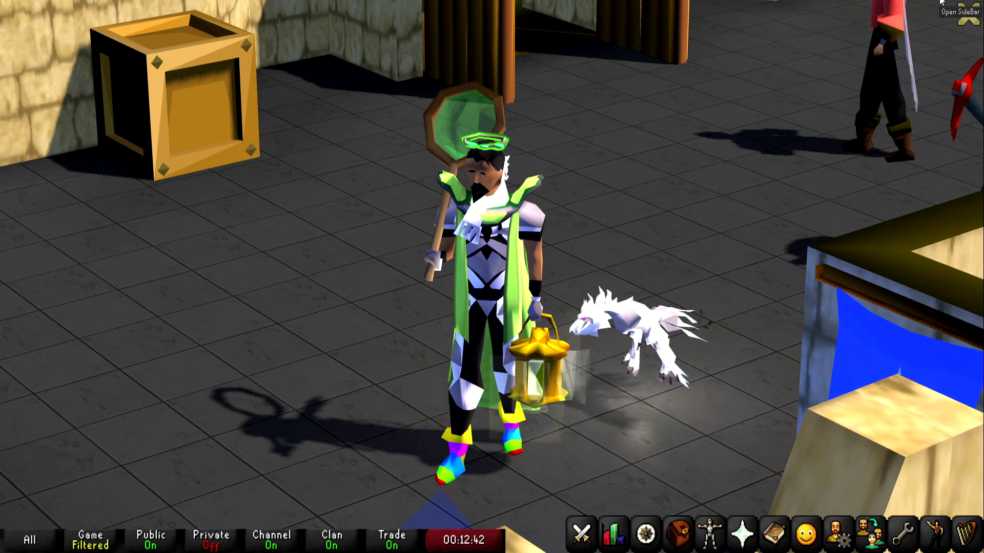
Find the C Engineer: Completed plugin in the Plugin Hub by searching for "c engin" and open its settings.
click(967, 11)
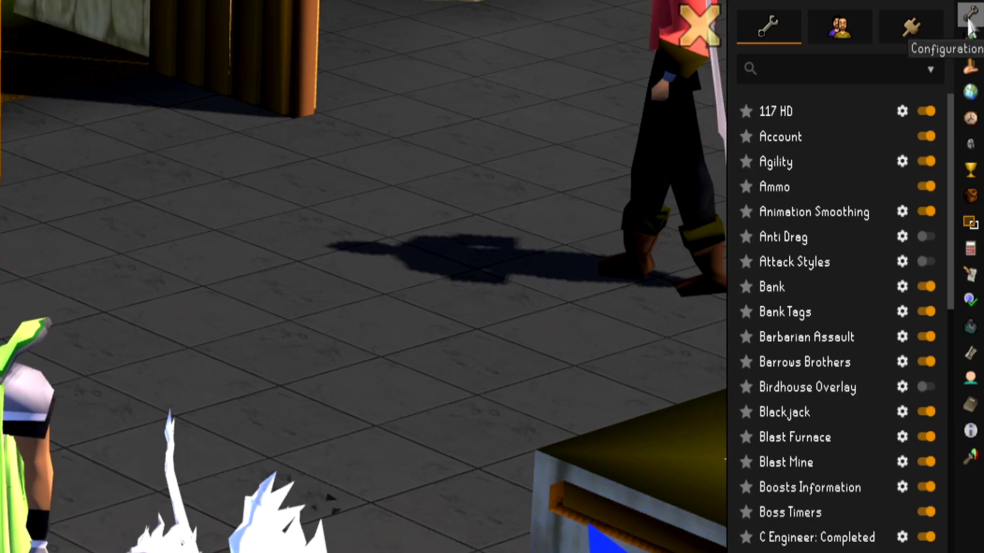
click(906, 34)
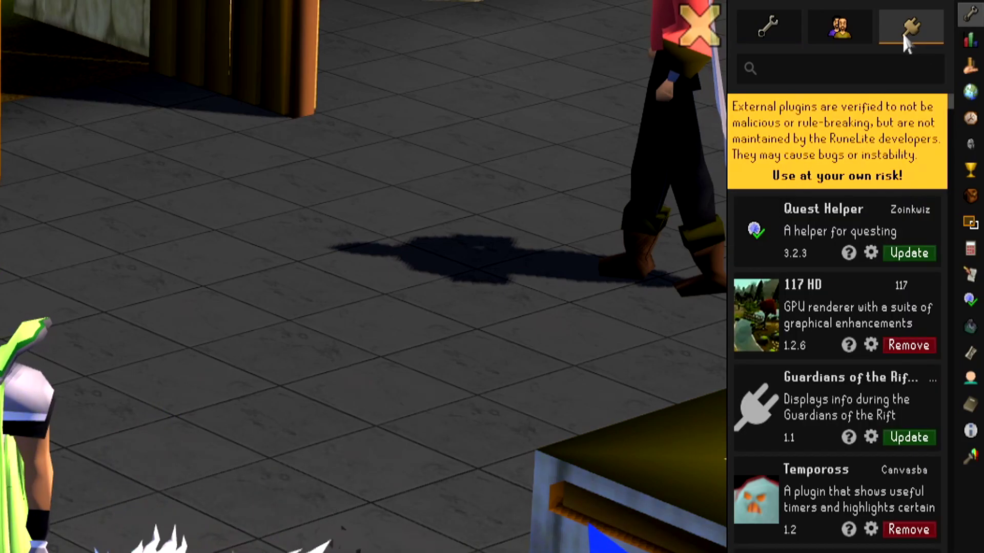
click(859, 77)
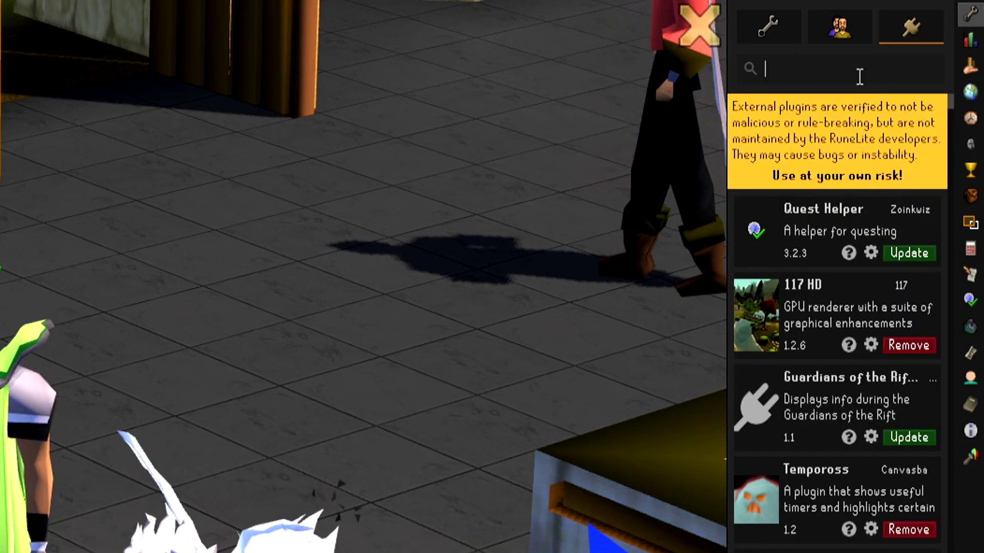
text(c)
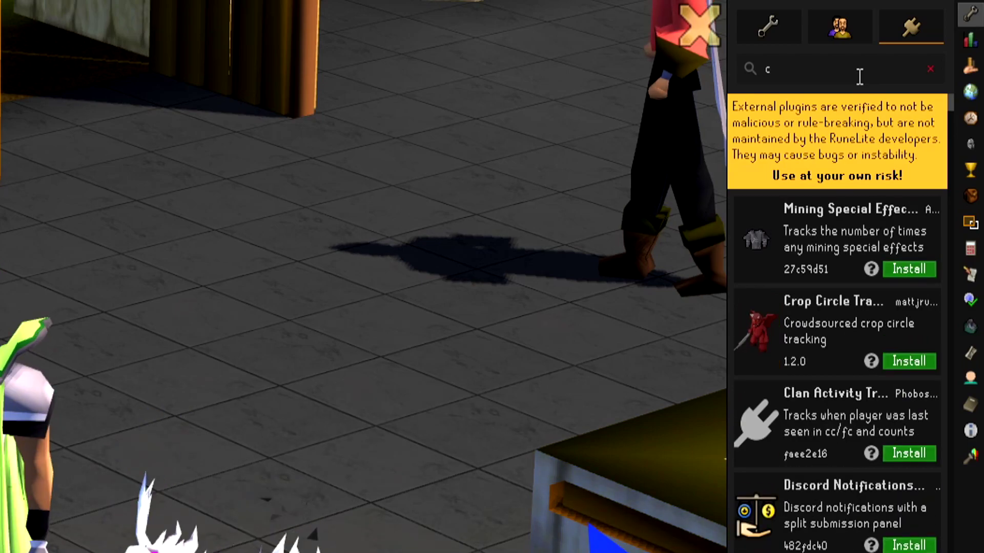
text( engin)
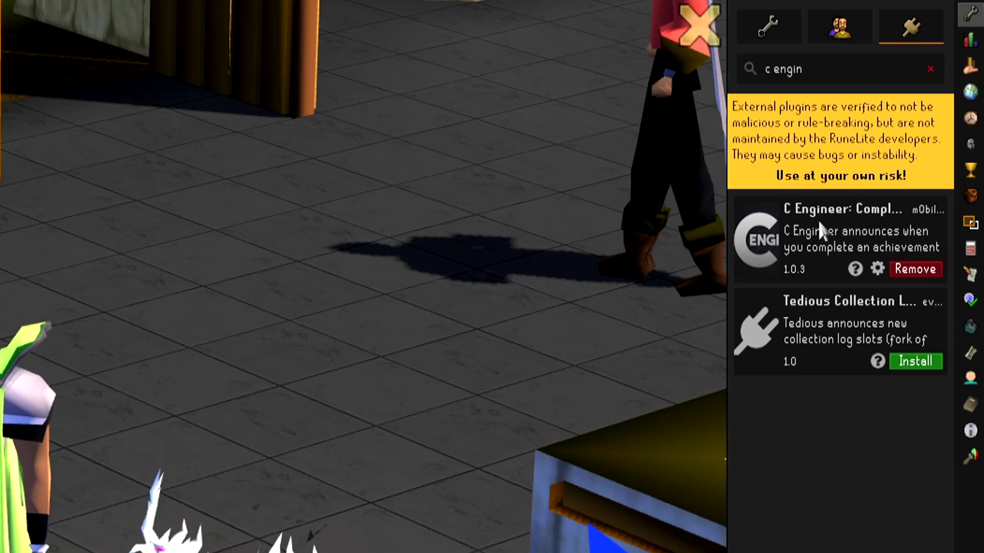
click(877, 269)
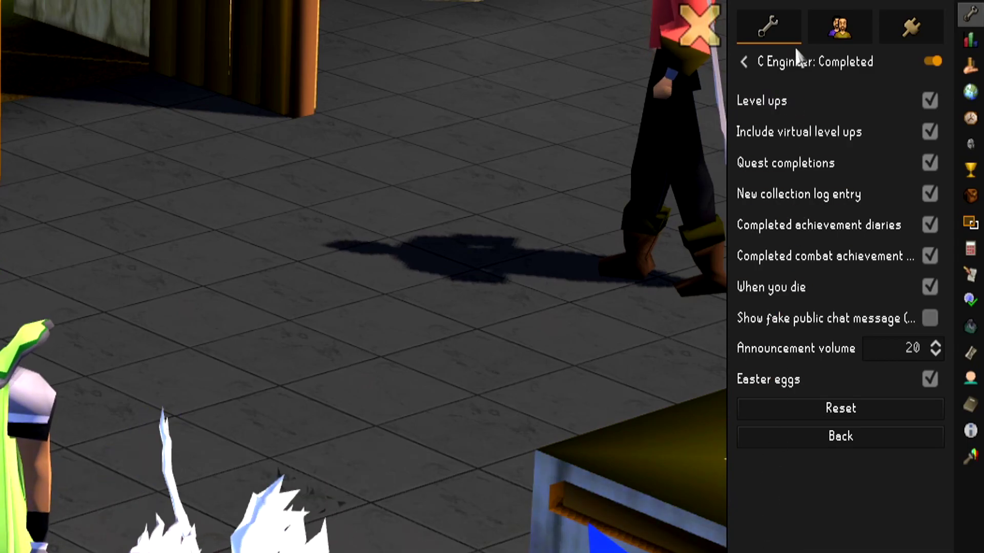
Close the plugin settings, minimize the RuneLite client and open a File Explorer window.
click(918, 5)
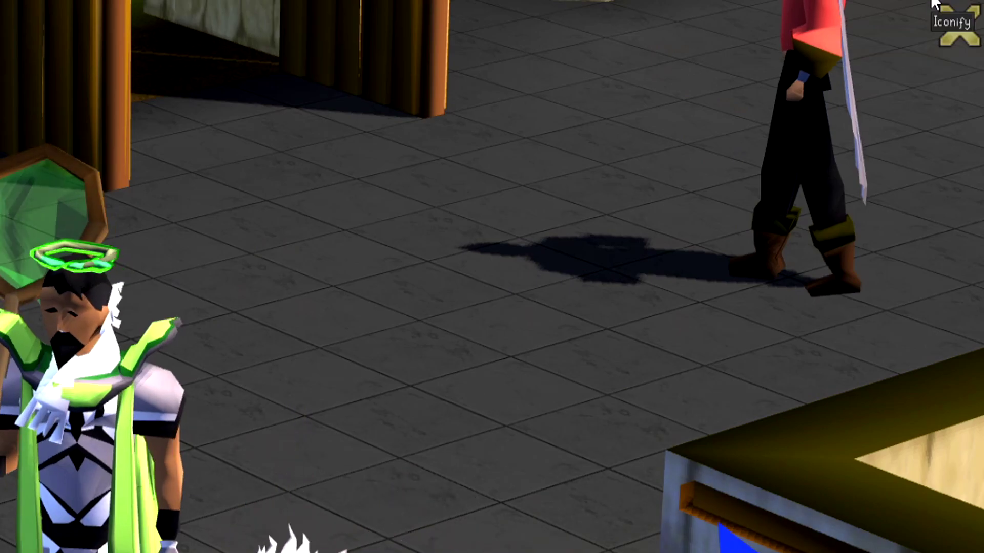
click(934, 4)
drag(440, 111, 363, 178)
key(super+e)
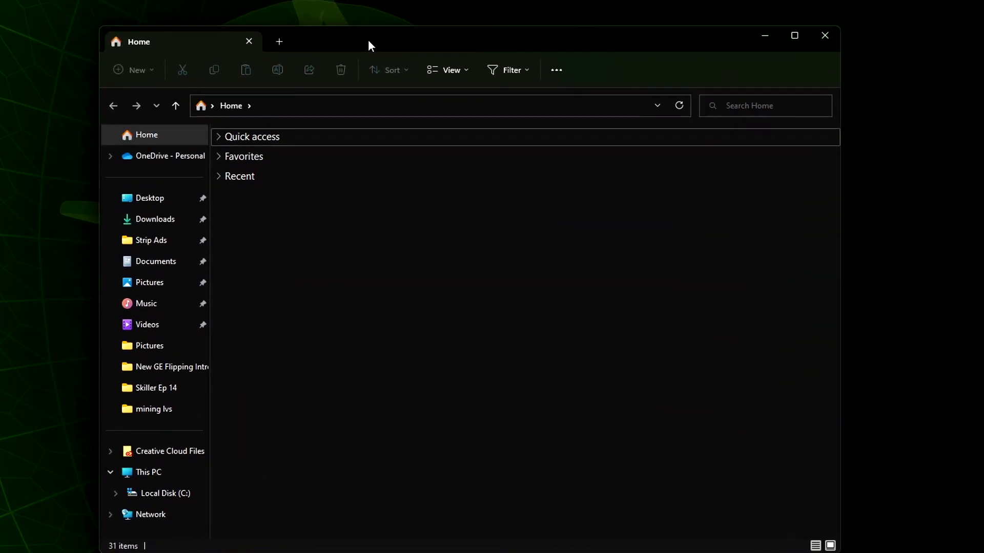
Browse from Local Disk (C:) through Users and the user's home folder to .runelite\c-engineer-sounds and look through its sound files.
double_click(126, 484)
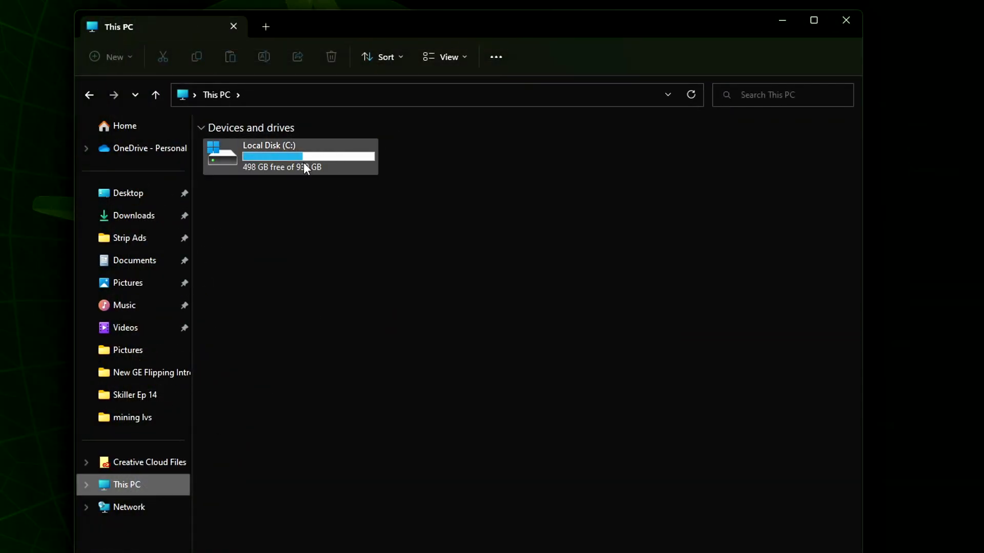
double_click(303, 162)
double_click(241, 300)
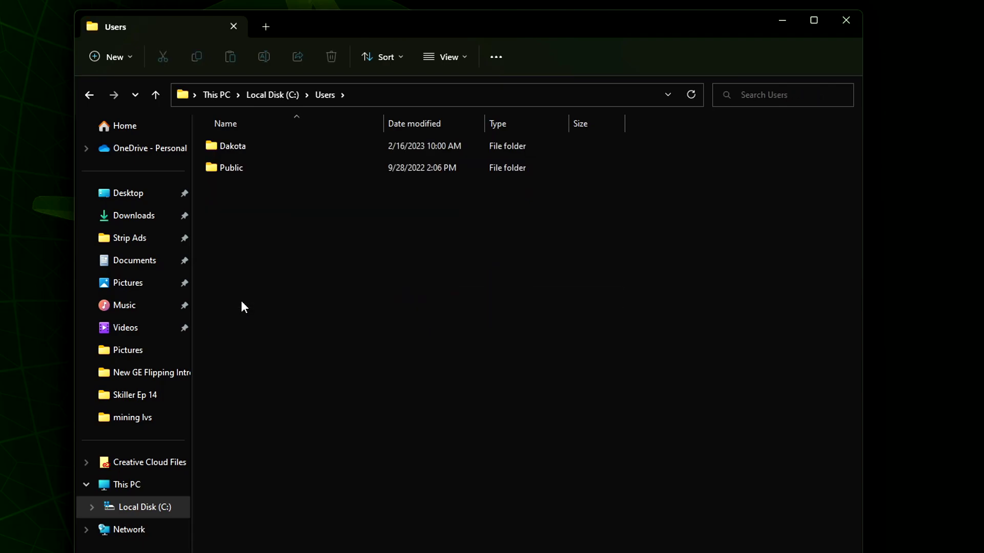
double_click(248, 150)
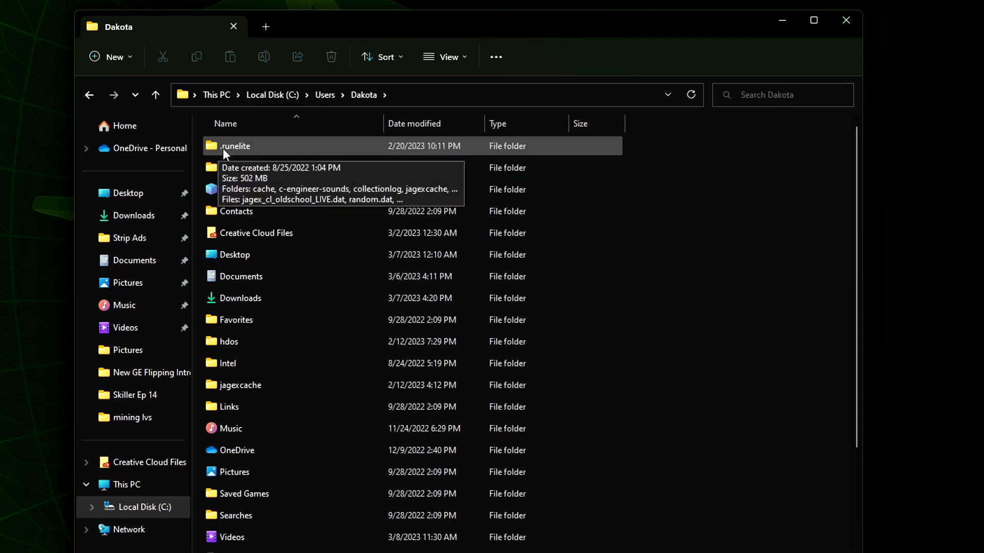
double_click(257, 147)
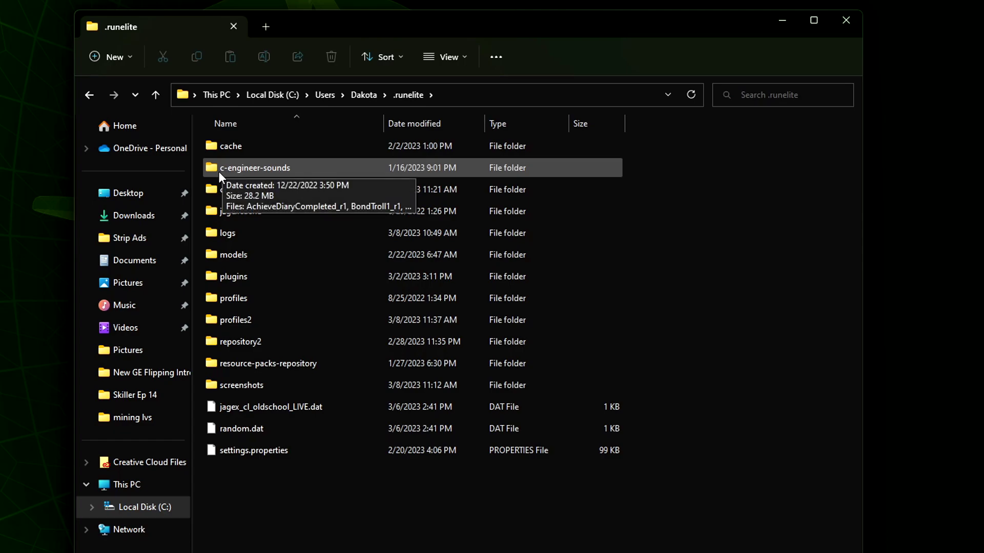
double_click(314, 169)
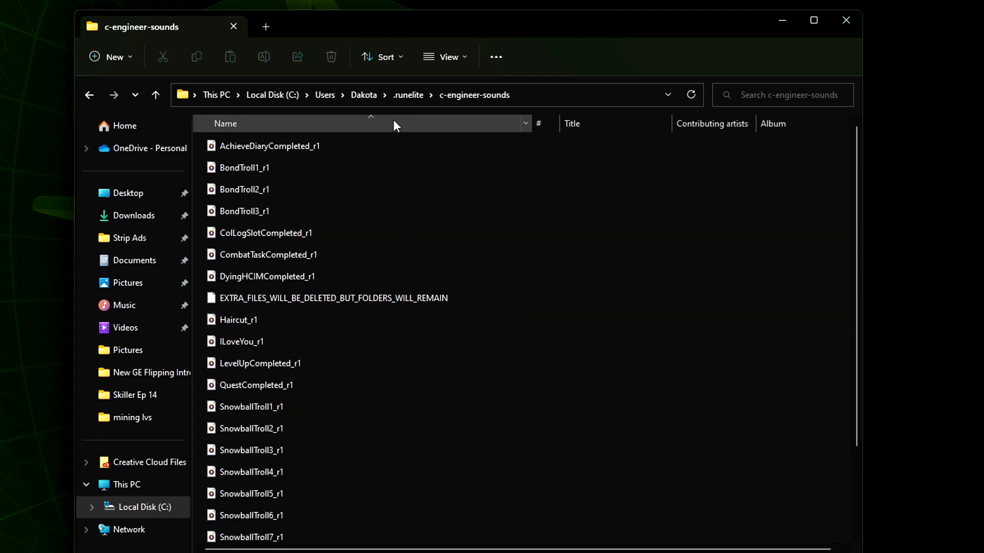
scroll(409, 525, down, 1)
scroll(410, 524, down, 1)
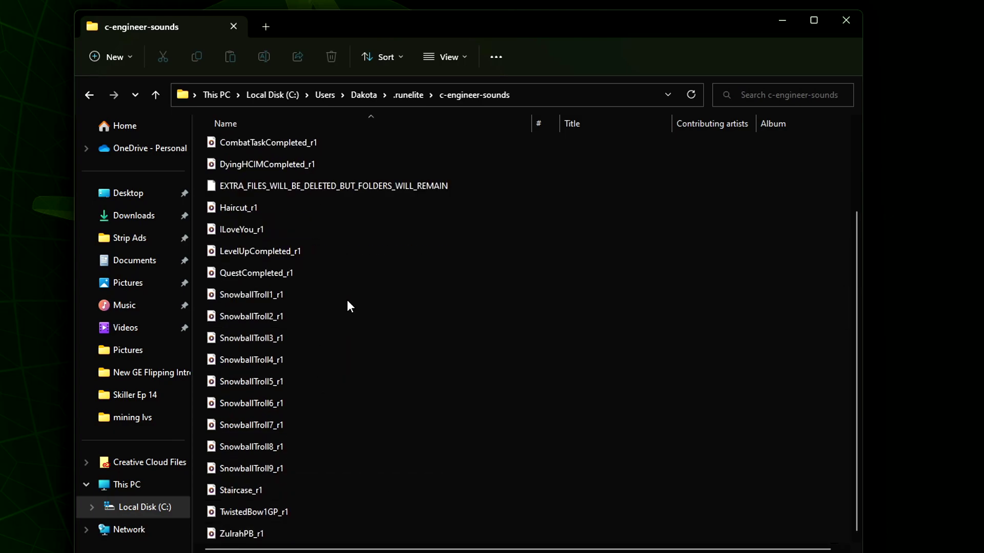
scroll(442, 436, up, 2)
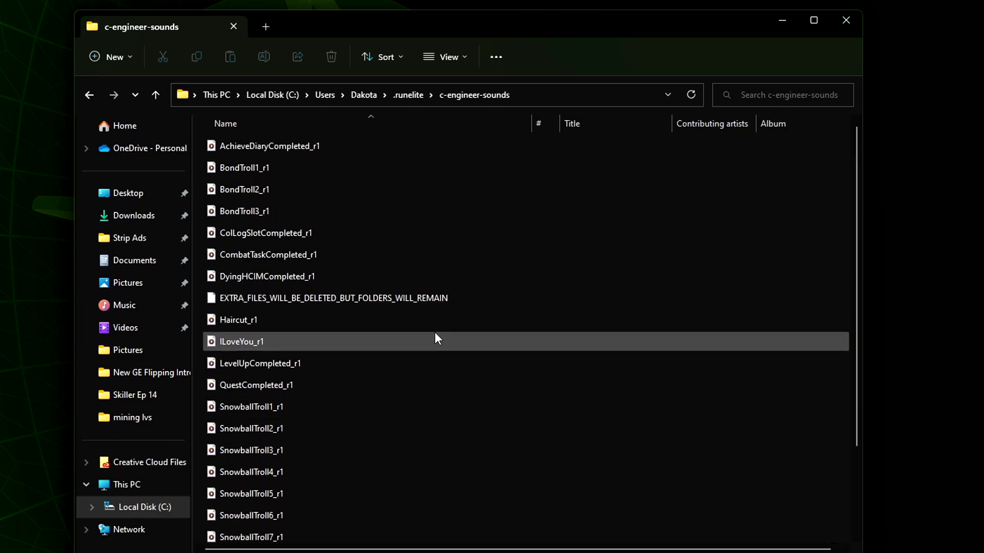
Switch to YouTube in Firefox, search for "gta 5 wasted sound effect" and play the "GTA V Wasted/Busted - Gaming Sound Effect (HD)" video.
drag(385, 23, 615, 15)
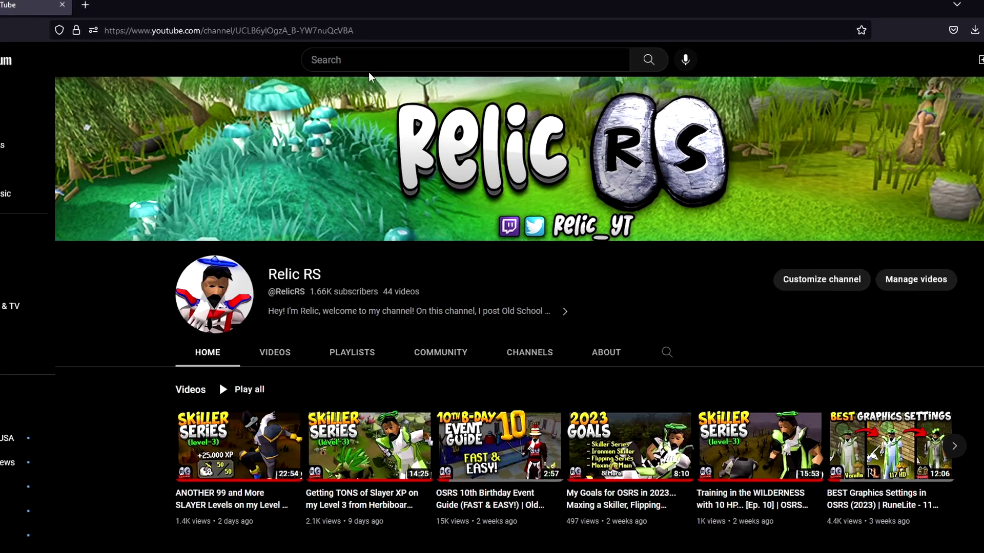
click(397, 60)
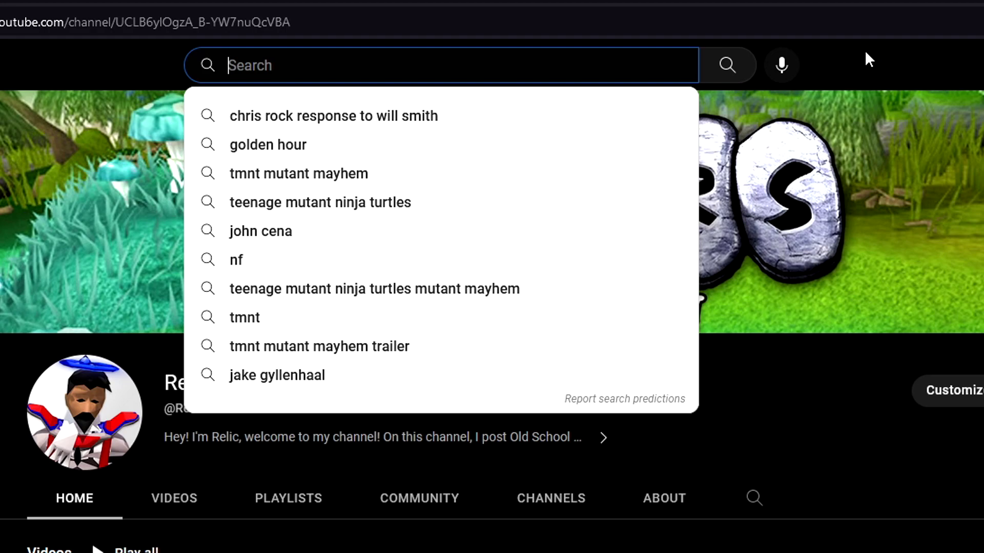
text(gta 5 wasted sound)
key(Down)
key(Down)
key(Return)
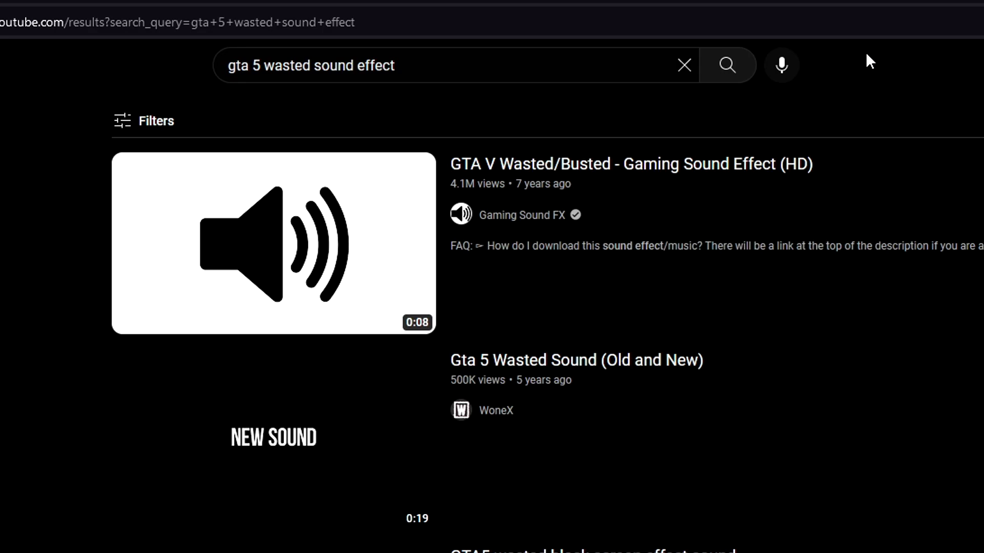
click(292, 254)
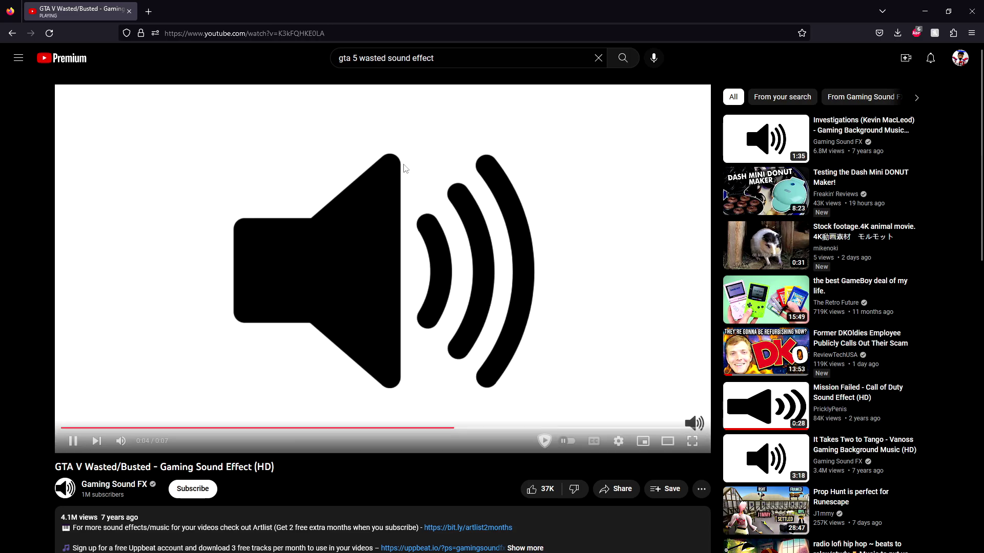
click(416, 167)
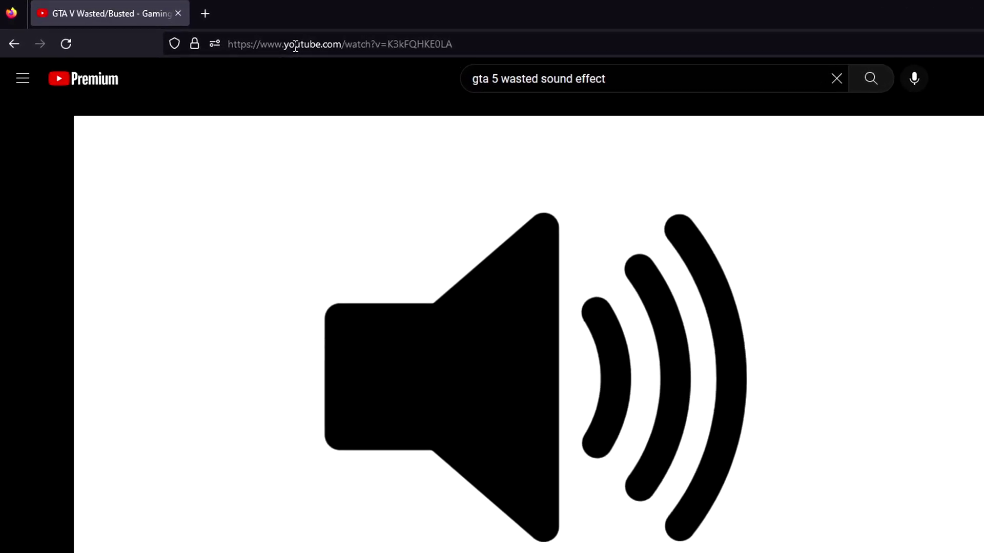
Copy the sound effect video's web address and open a new browser tab.
click(213, 34)
right_click(213, 36)
click(411, 159)
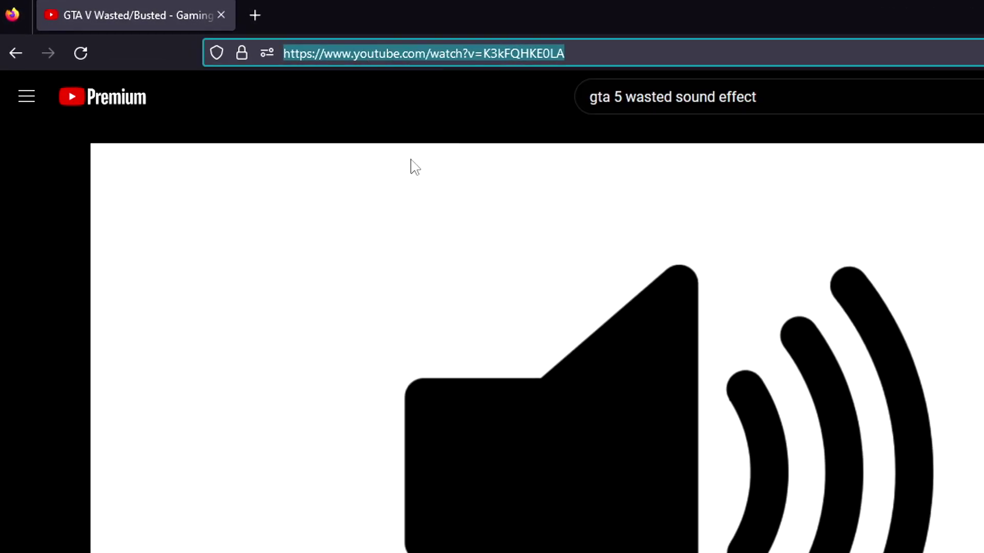
click(249, 17)
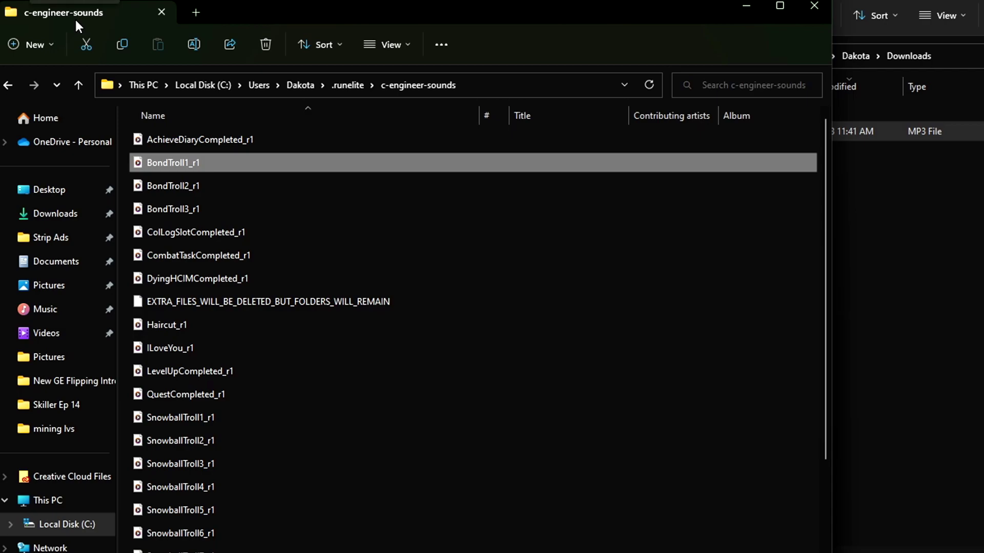
Copy the full name of the DyingHCIMCompleted_r1 sound in c-engineer-sounds and delete that original file.
key(alt+Tab)
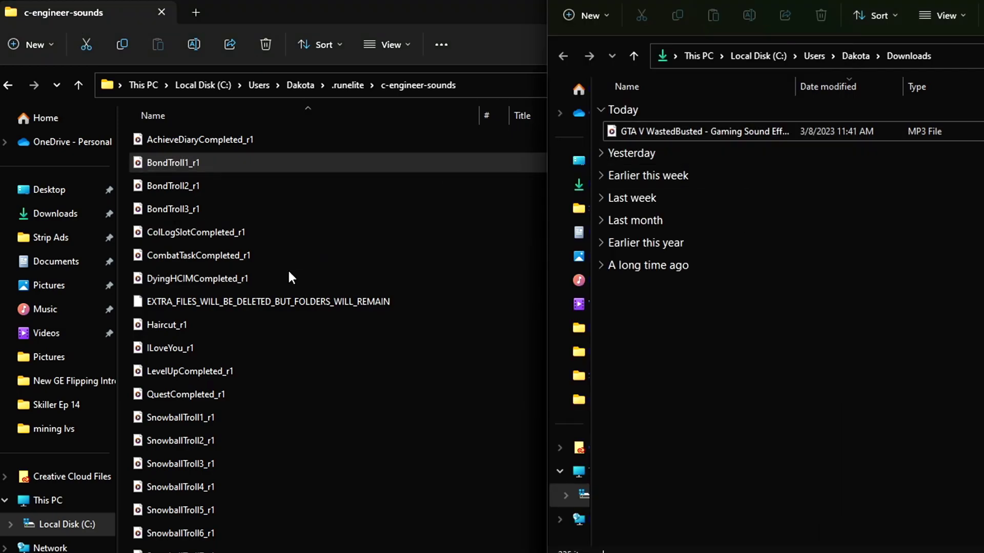
click(263, 282)
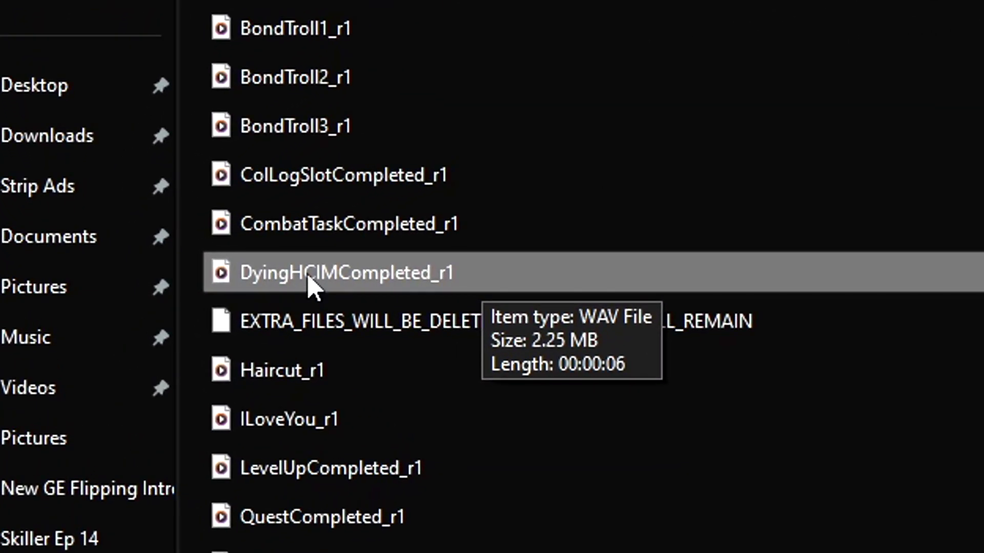
right_click(429, 282)
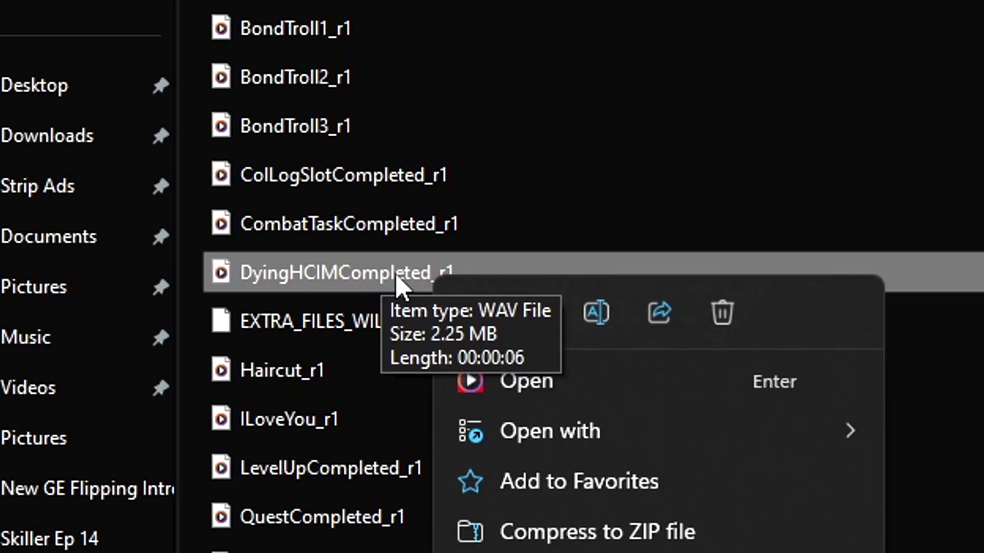
click(587, 324)
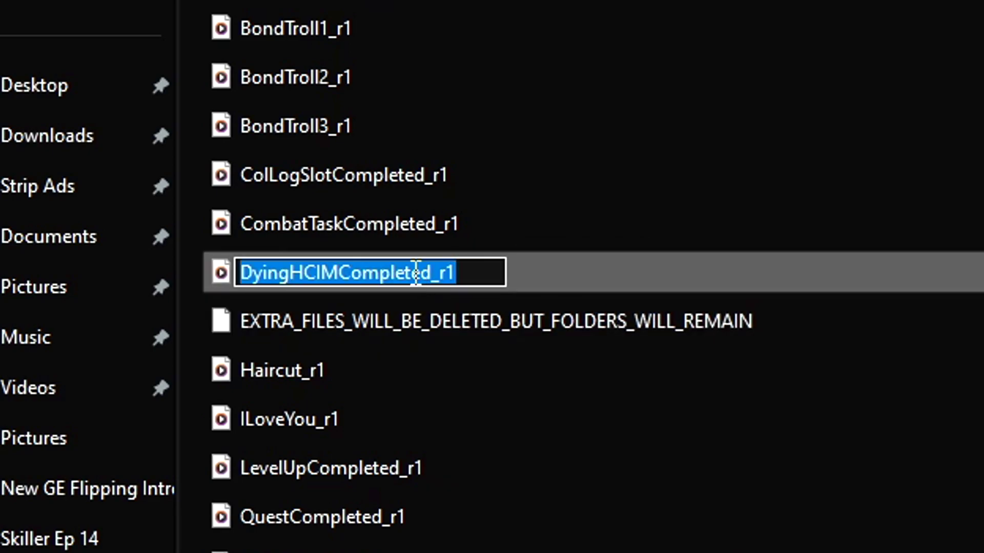
right_click(414, 276)
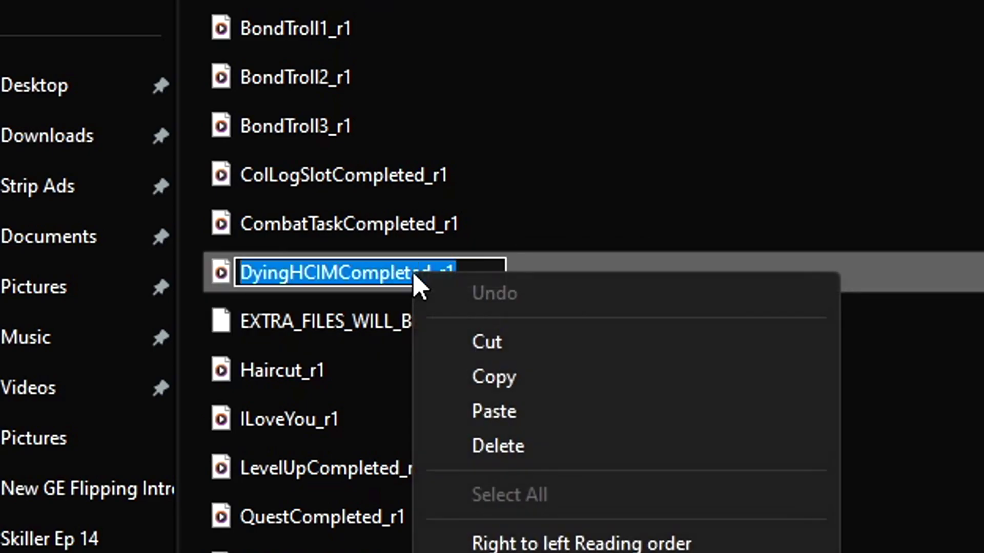
click(518, 385)
key(Return)
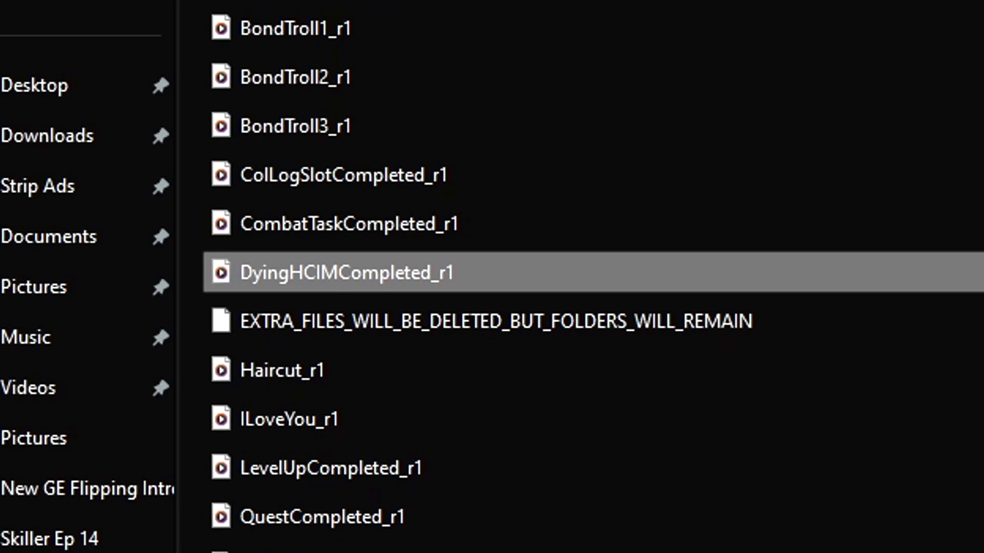
key(Delete)
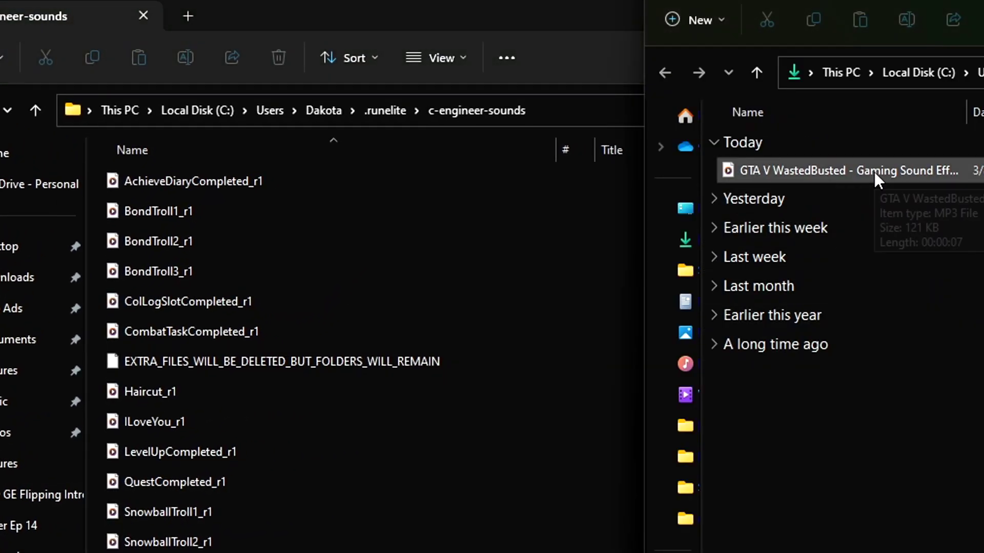
Move the GTA V WastedBusted MP3 from Downloads into c-engineer-sounds and rename it to DyingHCIMCompleted_r1.
drag(874, 171, 379, 301)
scroll(379, 302, down, 2)
right_click(233, 481)
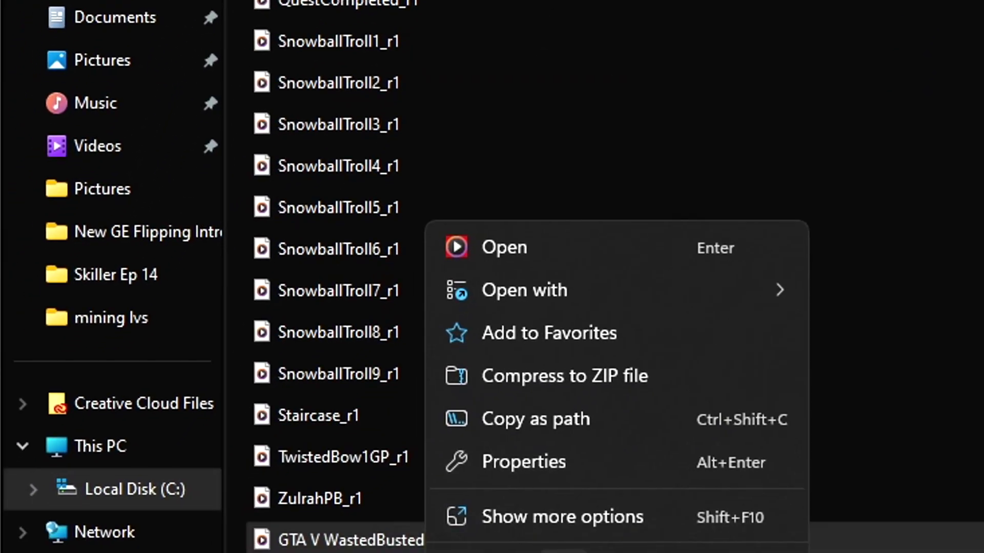
click(563, 551)
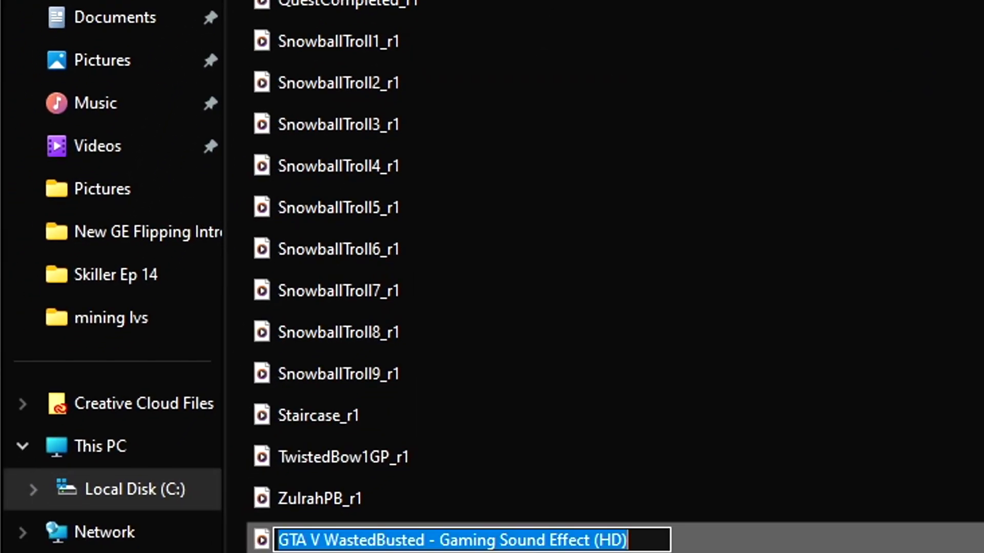
right_click(629, 543)
click(728, 280)
key(Return)
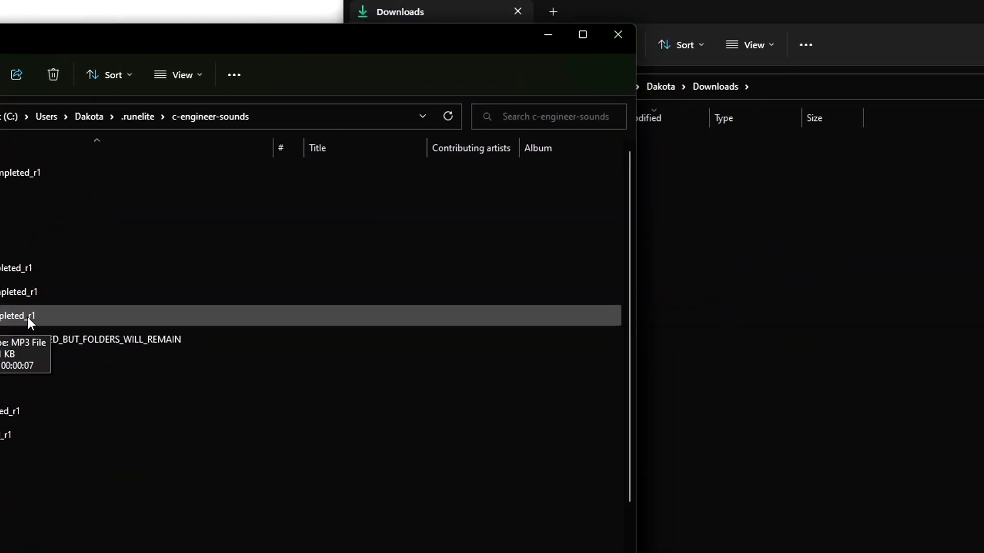
Play the replacement DyingHCIMCompleted_r1 file in Media Player, choosing that app just once.
double_click(28, 314)
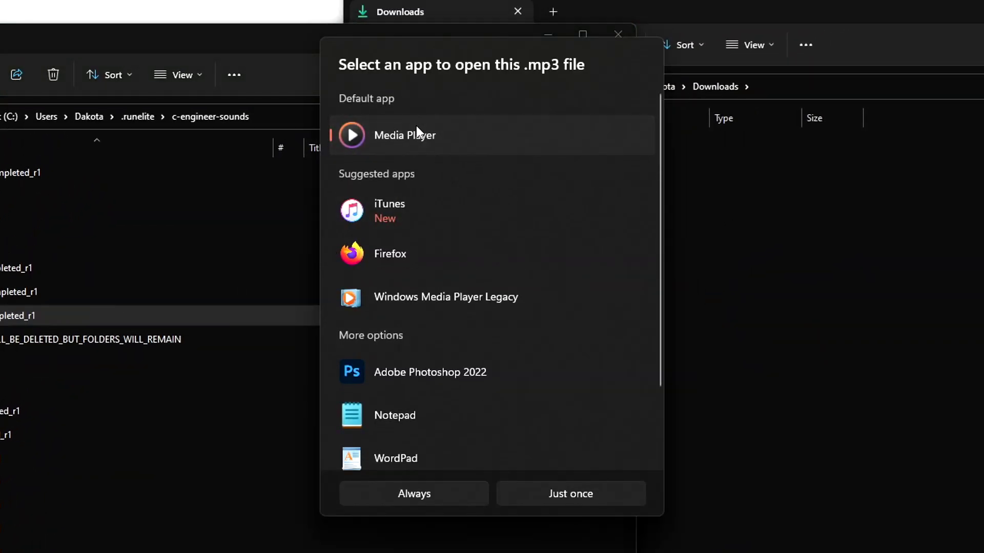
click(564, 490)
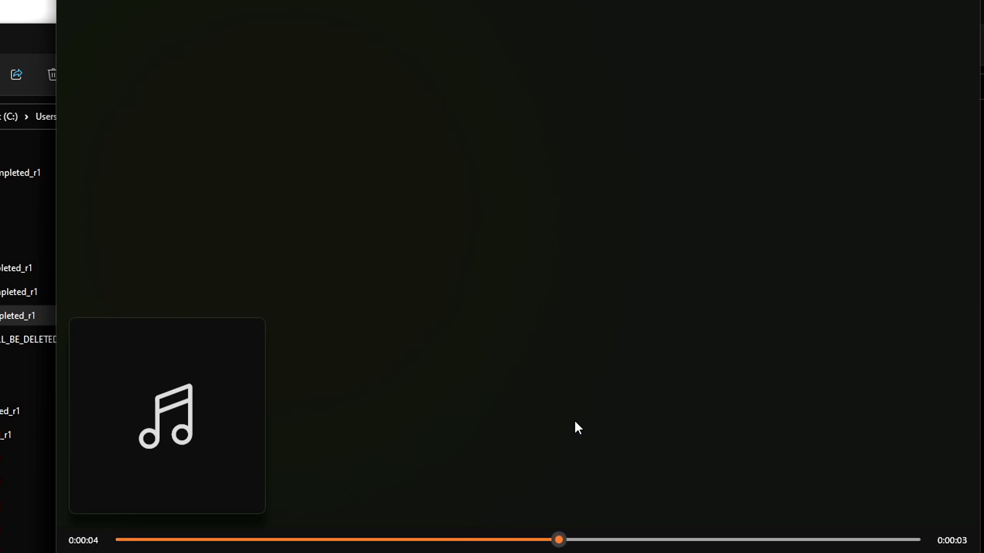
Close the media player and select the ColLogSlotCompleted_r1 sound in c-engineer-sounds.
key(alt+F4)
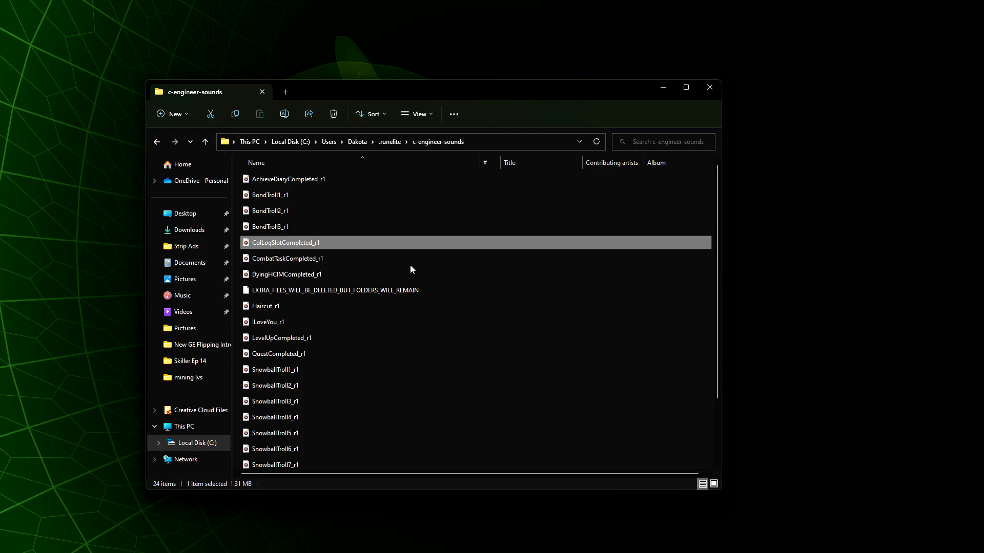
click(220, 410)
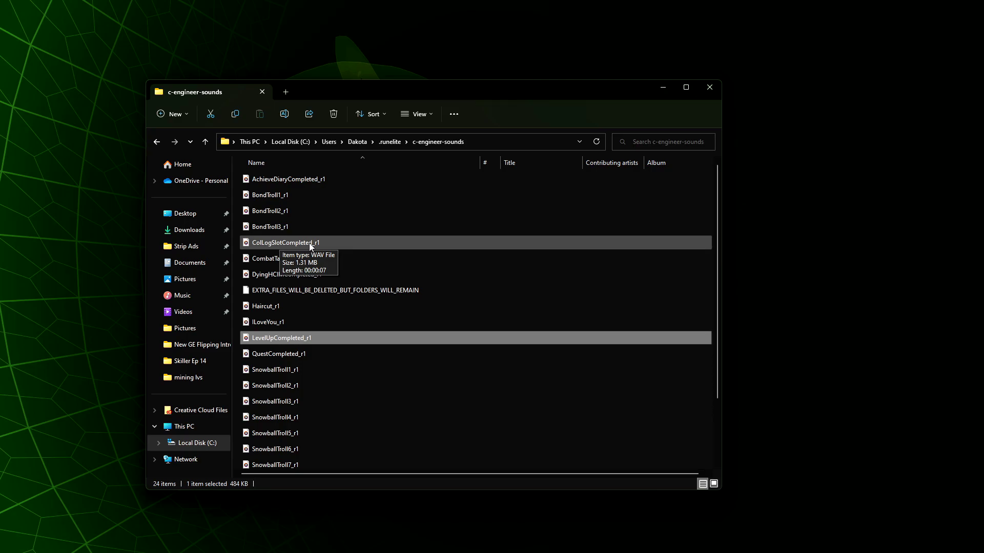
click(313, 243)
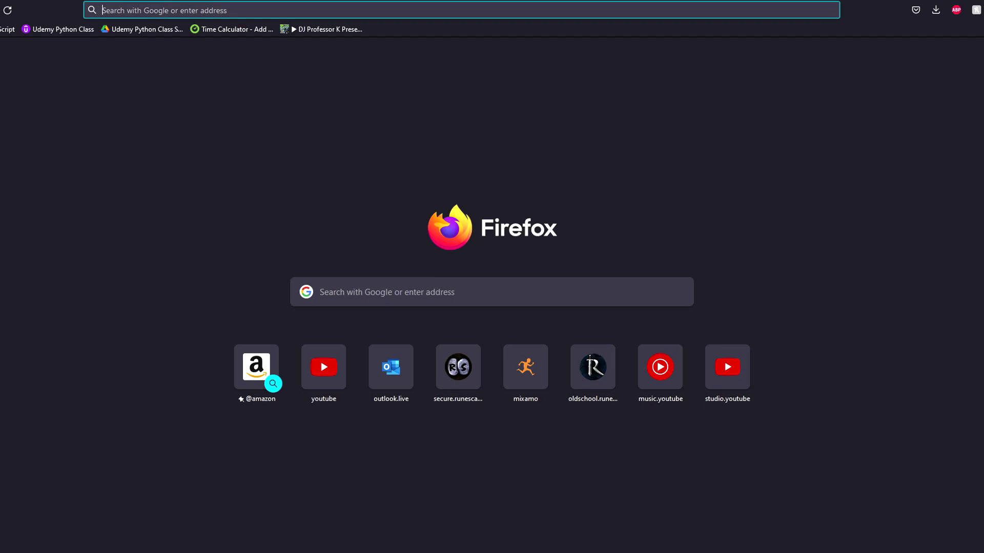
Search the web for audacity in Firefox and open the official site's Download page.
text(audacity)
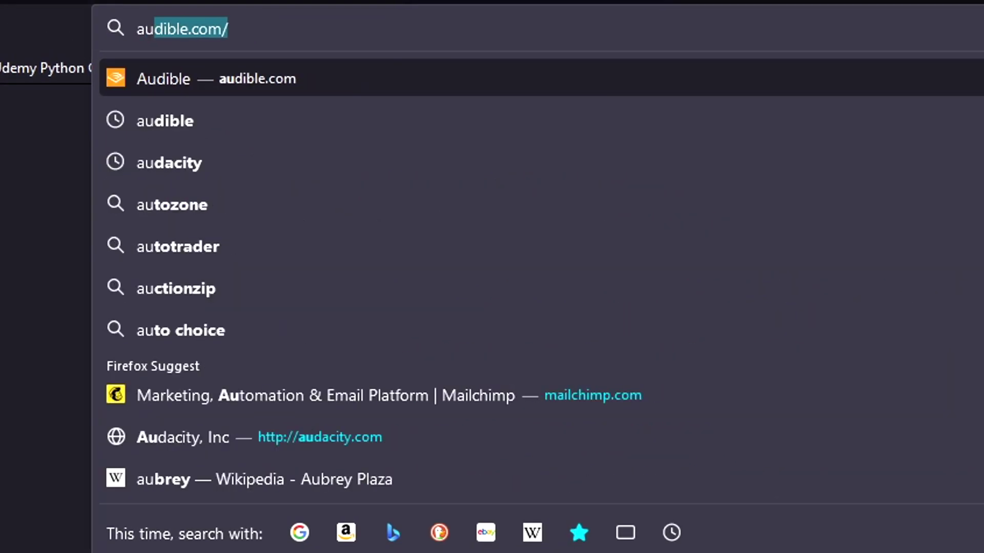
key(Return)
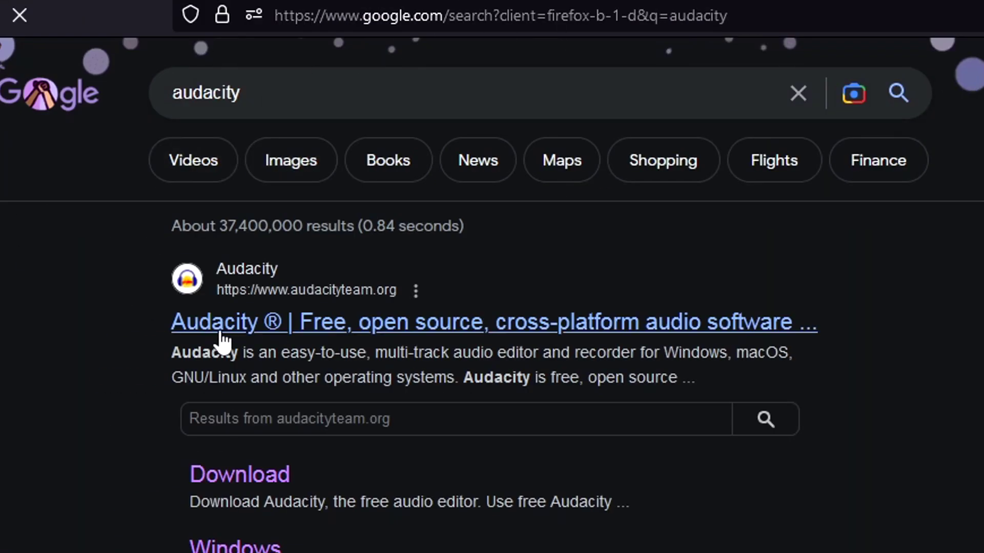
click(258, 482)
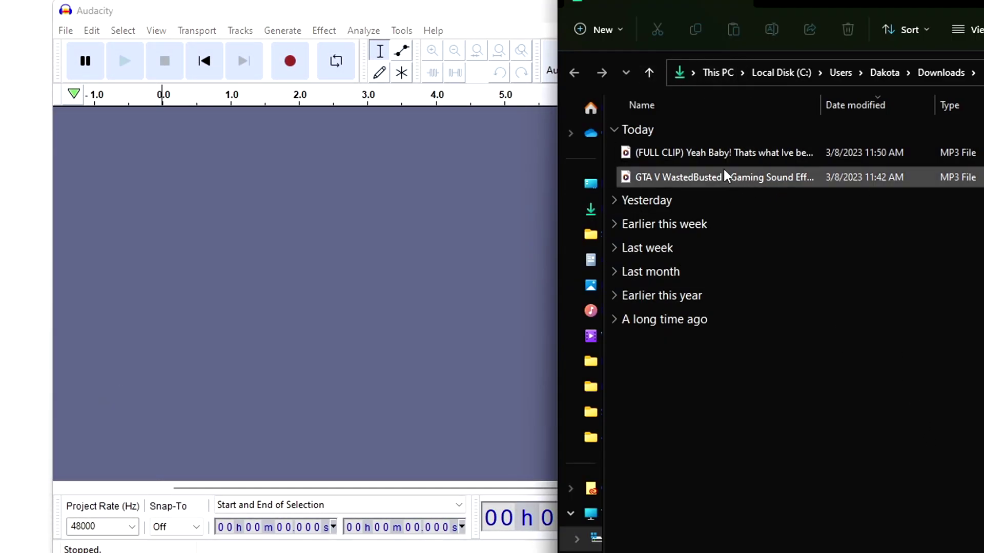
Import the "(FULL CLIP) Yeah Baby! Thats what Ive been waiting for!" MP3 from Downloads into Audacity.
click(725, 176)
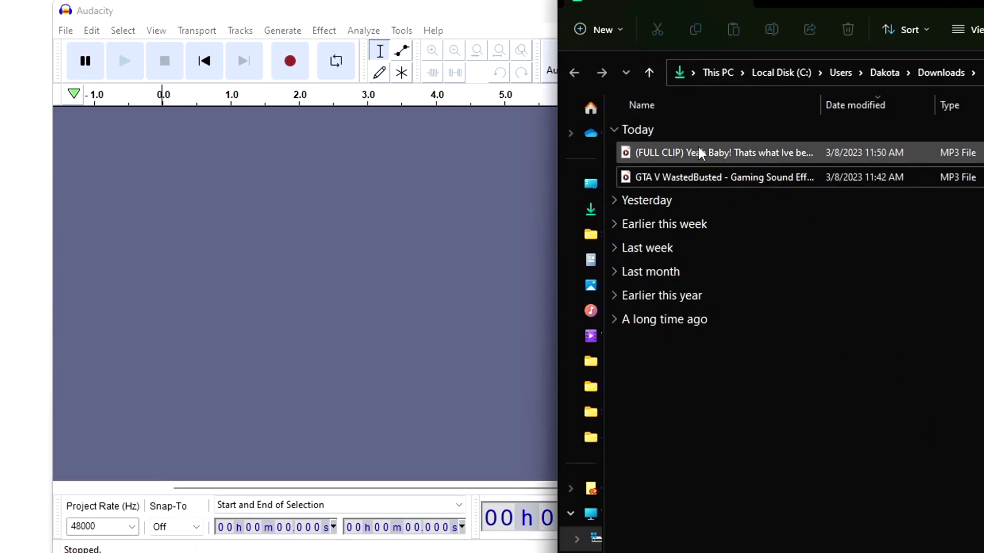
click(719, 155)
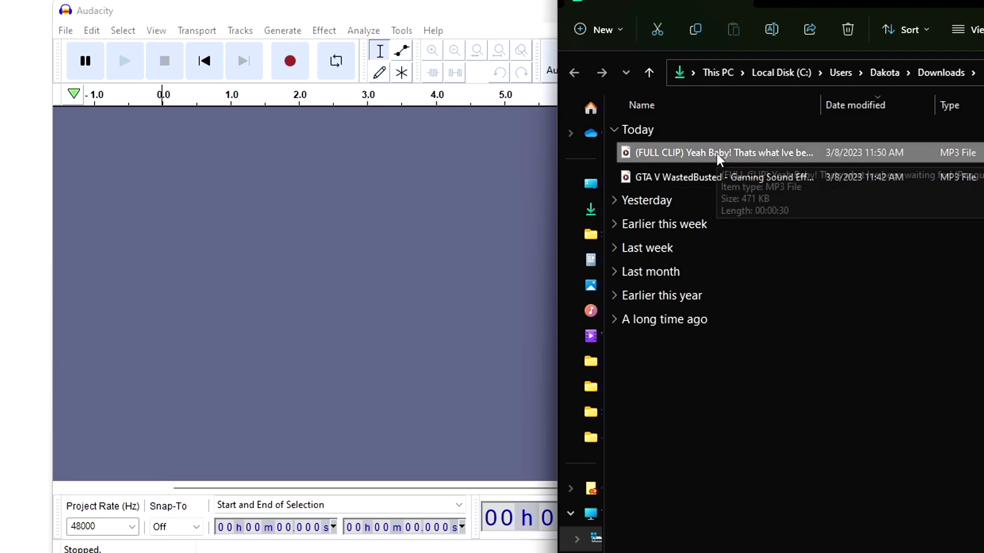
drag(735, 157, 253, 167)
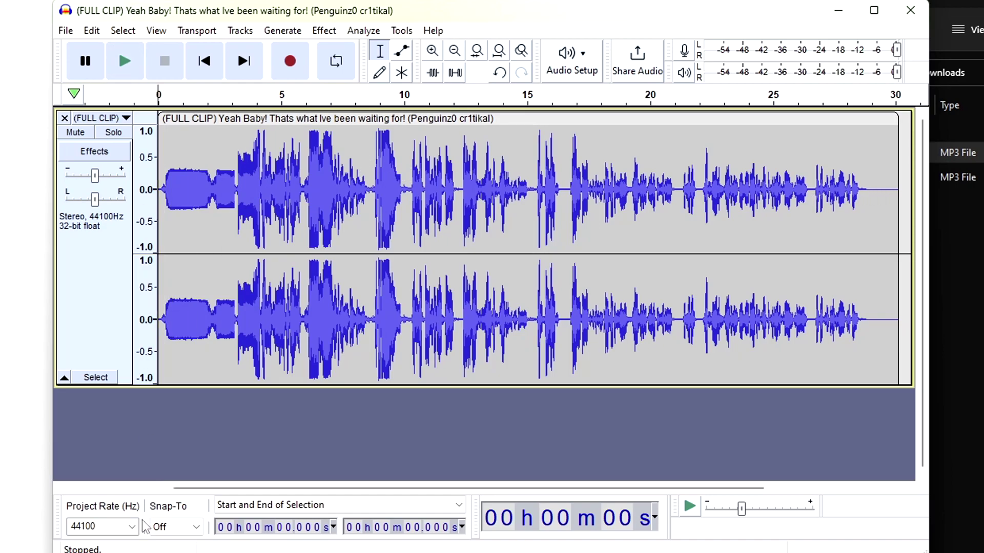
Play the opening seconds of the clip, stop playback and zoom in on the waveform around 7.23 s.
click(125, 62)
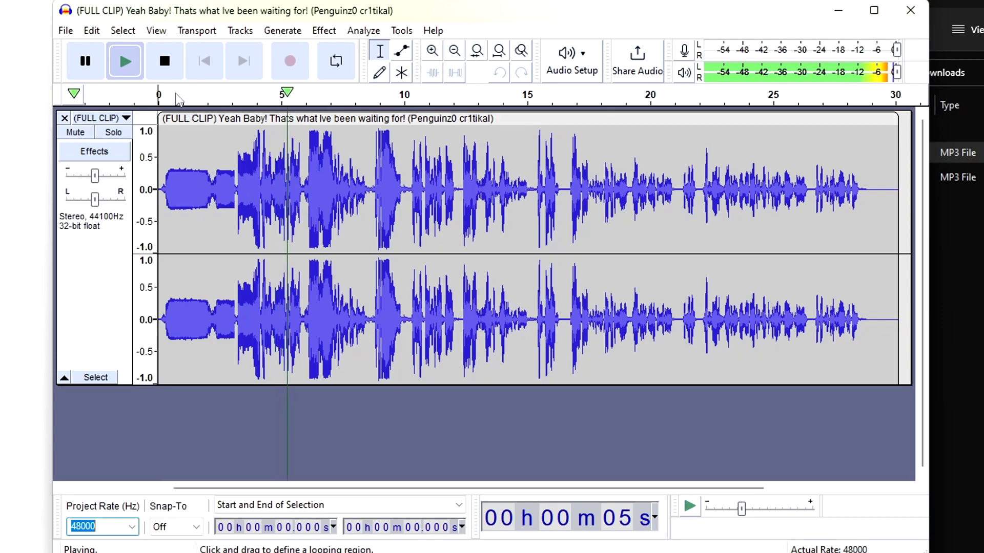
click(164, 61)
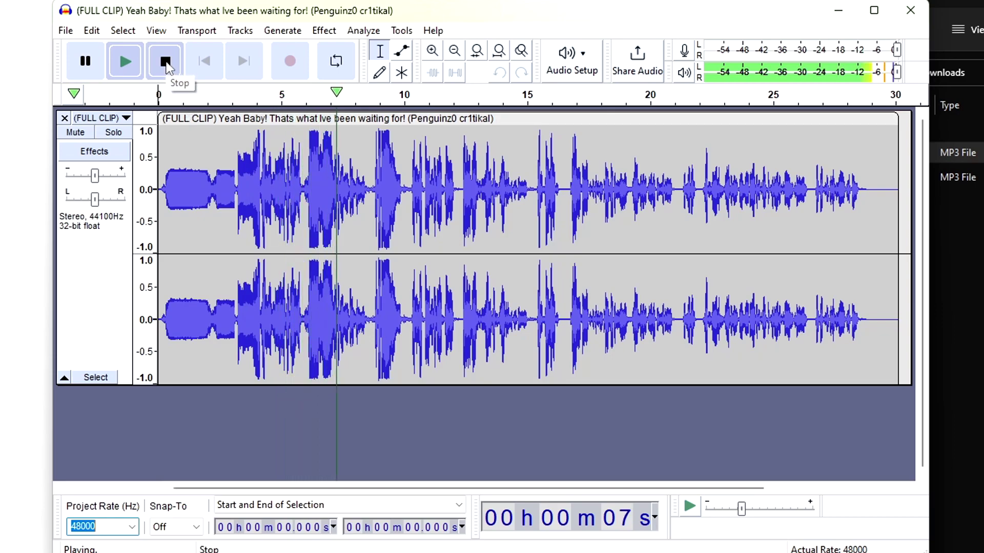
click(335, 179)
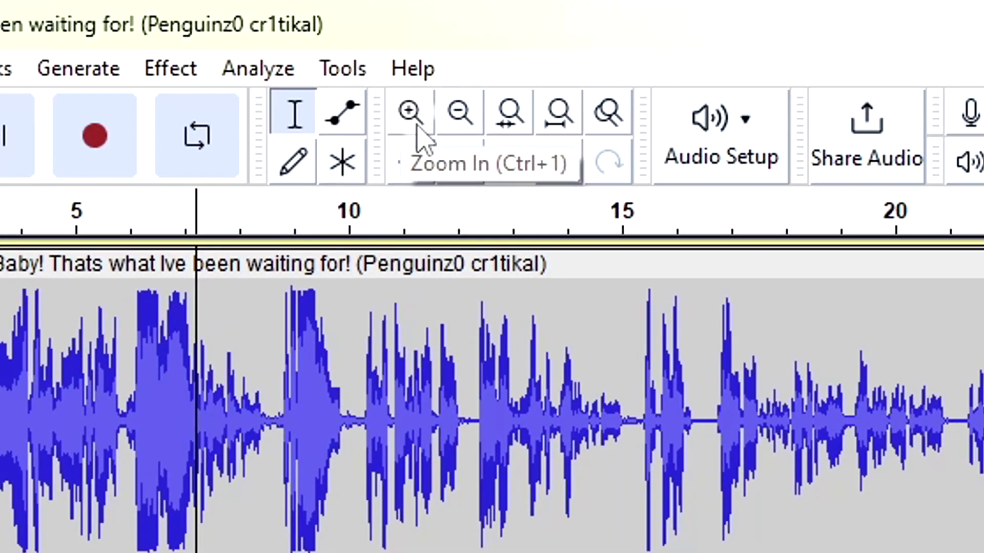
click(430, 66)
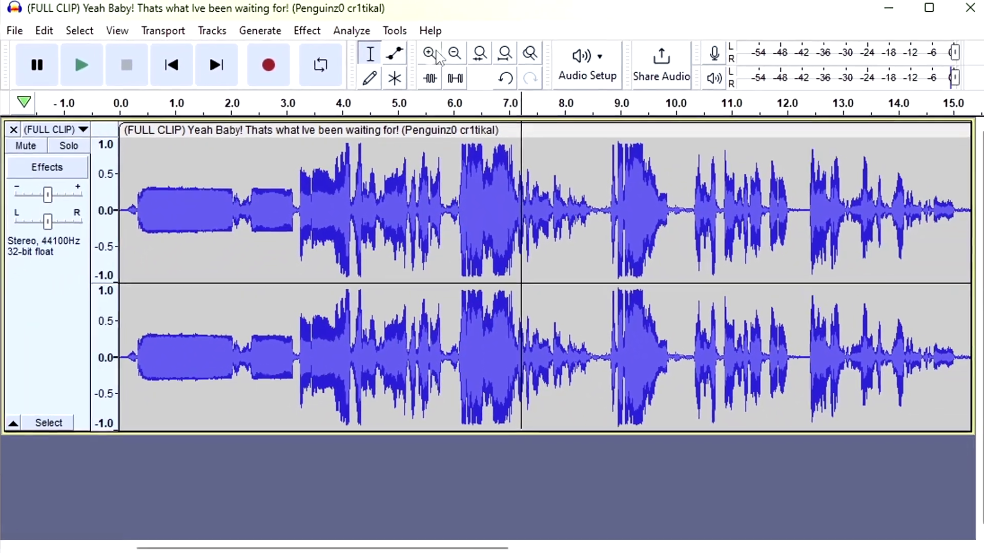
click(414, 126)
click(414, 126)
click(414, 125)
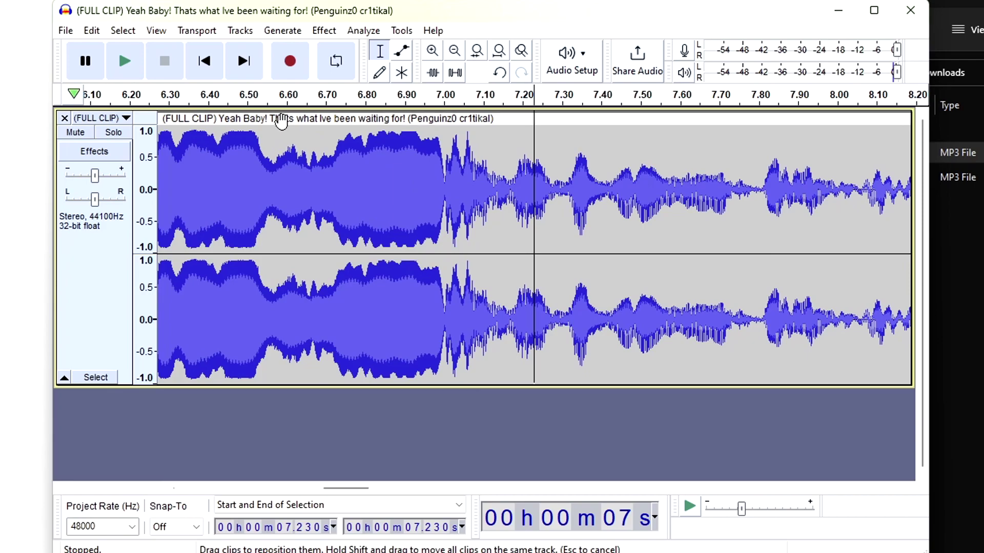
Play the clip from about 6.35 s to find where the wanted phrase ends, and stop playback.
click(190, 153)
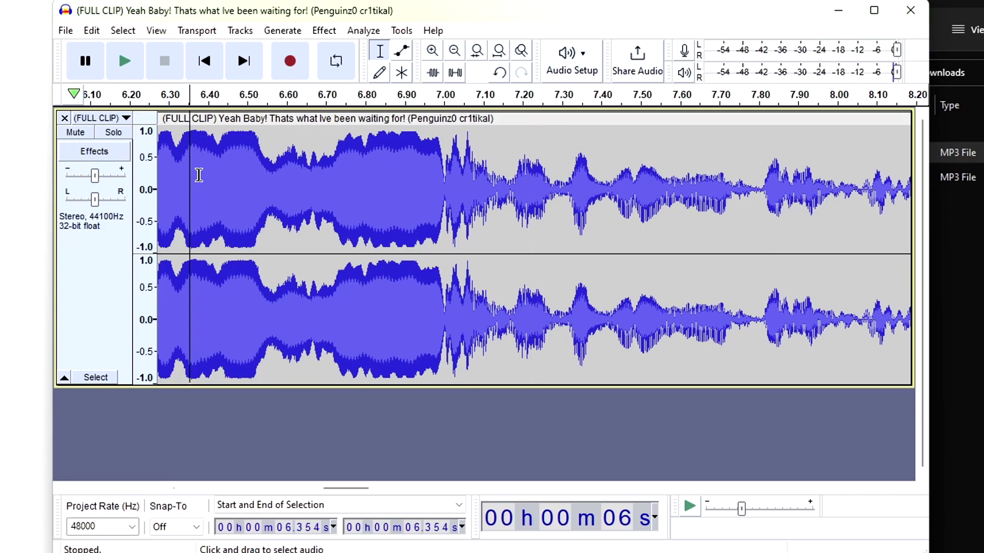
click(128, 66)
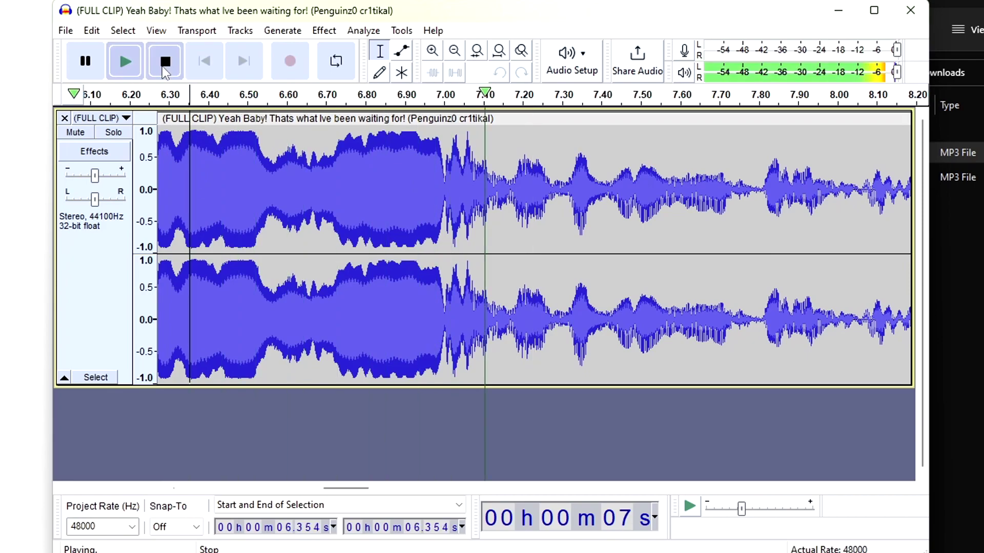
key(space)
Delete all audio from about 7.006 s to the end of the clip.
click(444, 174)
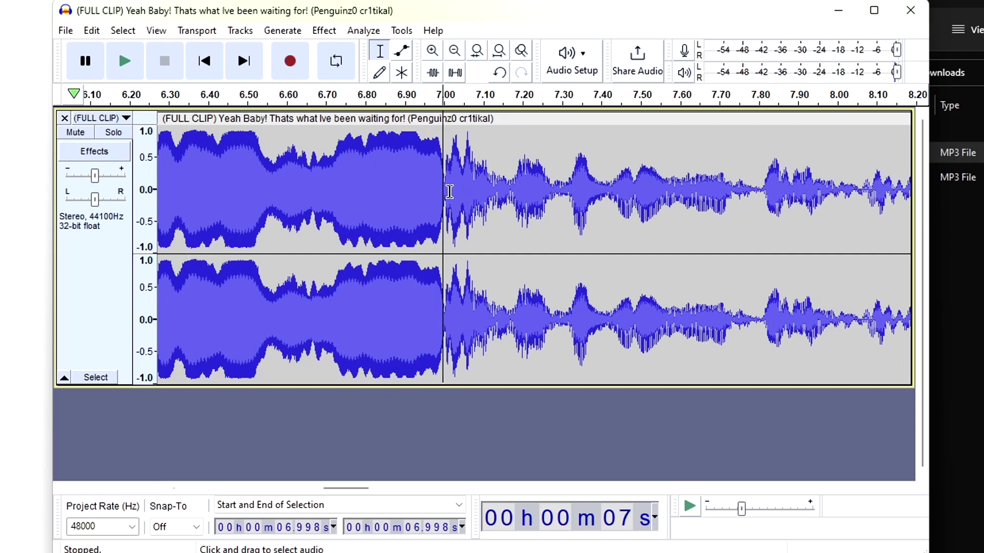
click(445, 192)
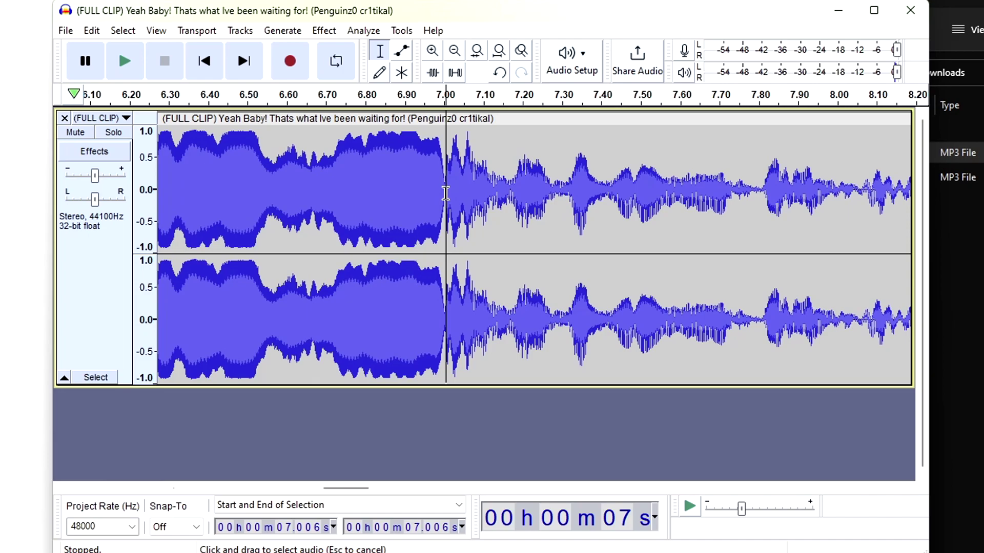
mouse_move(446, 192)
mouse_down()
mouse_move(927, 190)
mouse_move(723, 241)
mouse_up()
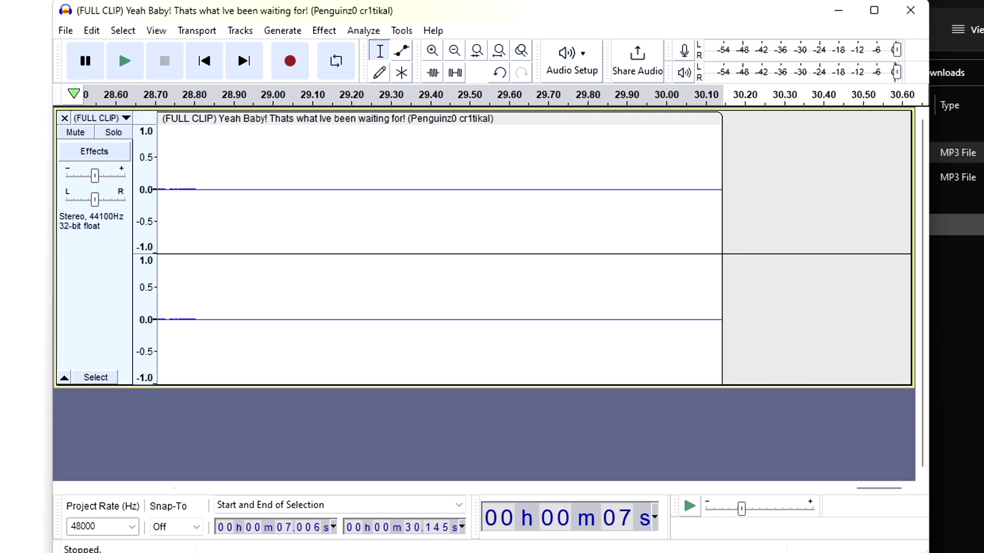
key(Delete)
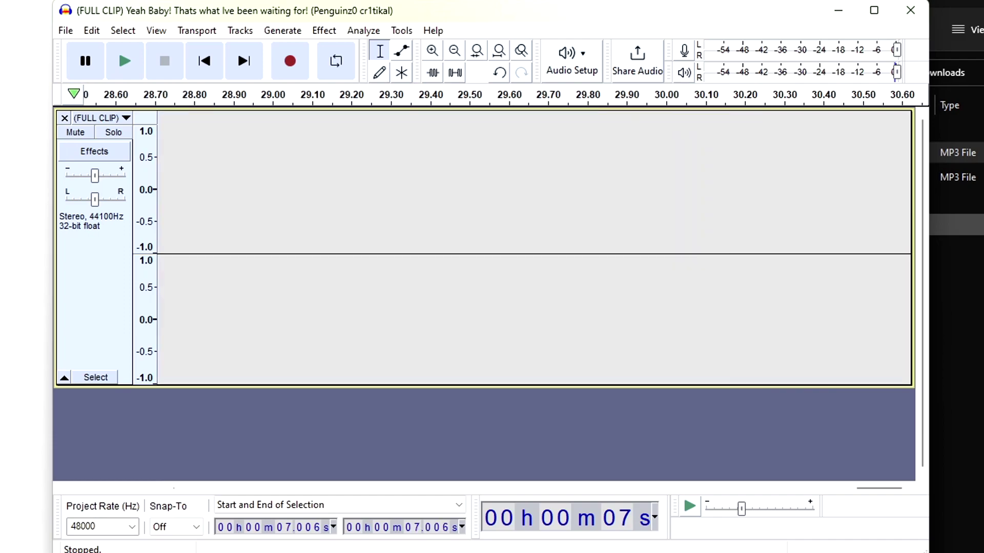
Zoom out to see the whole trimmed clip and play it from the start.
click(454, 51)
click(455, 52)
click(455, 52)
click(455, 52)
click(454, 52)
click(455, 52)
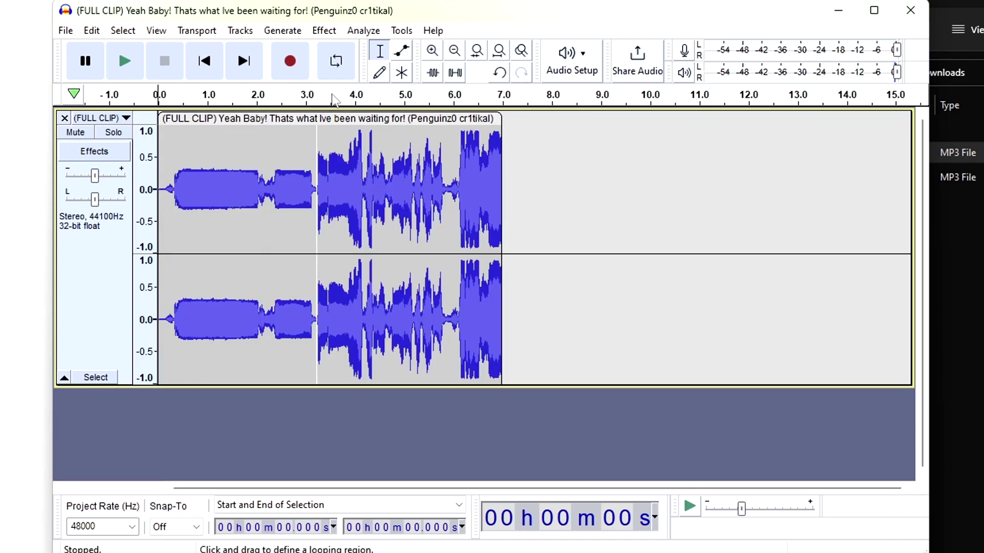
click(124, 61)
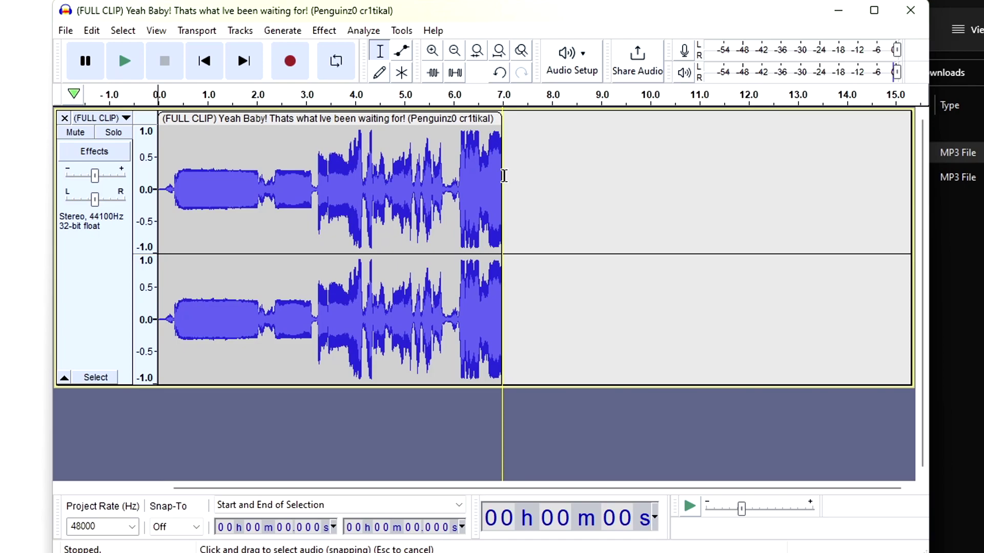
Apply a Fade Out to the end of the clip, starting at about 5.86 s.
drag(503, 176, 445, 176)
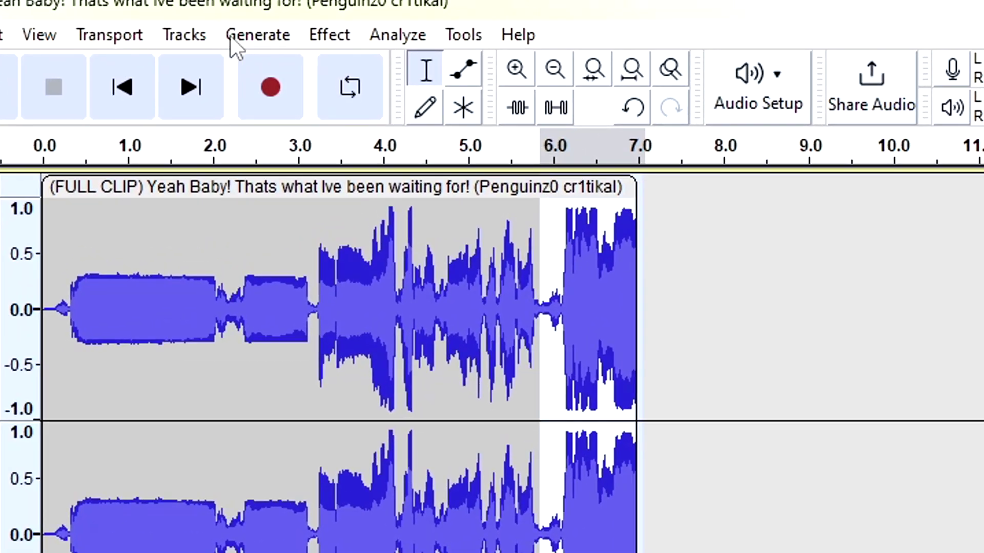
click(328, 36)
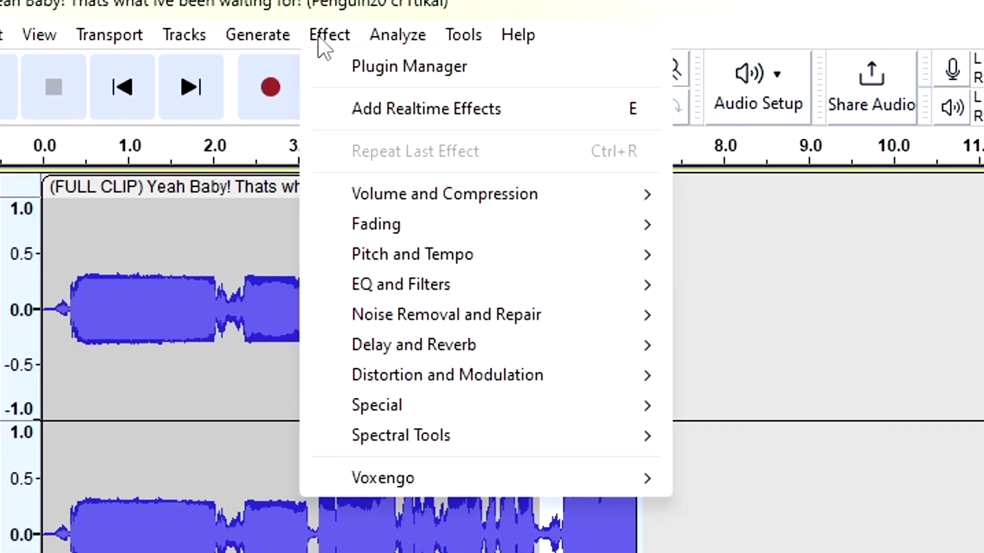
mouse_move(400, 217)
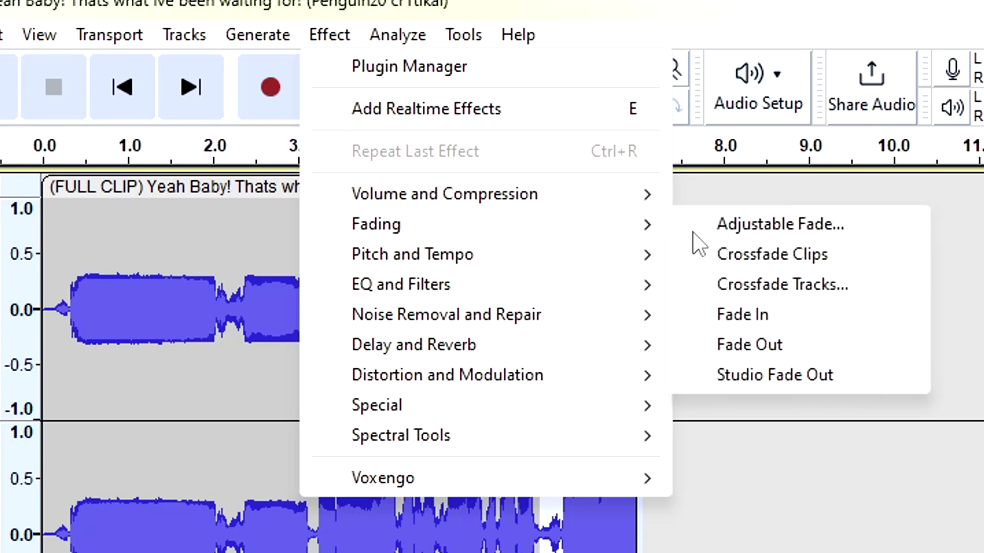
click(755, 346)
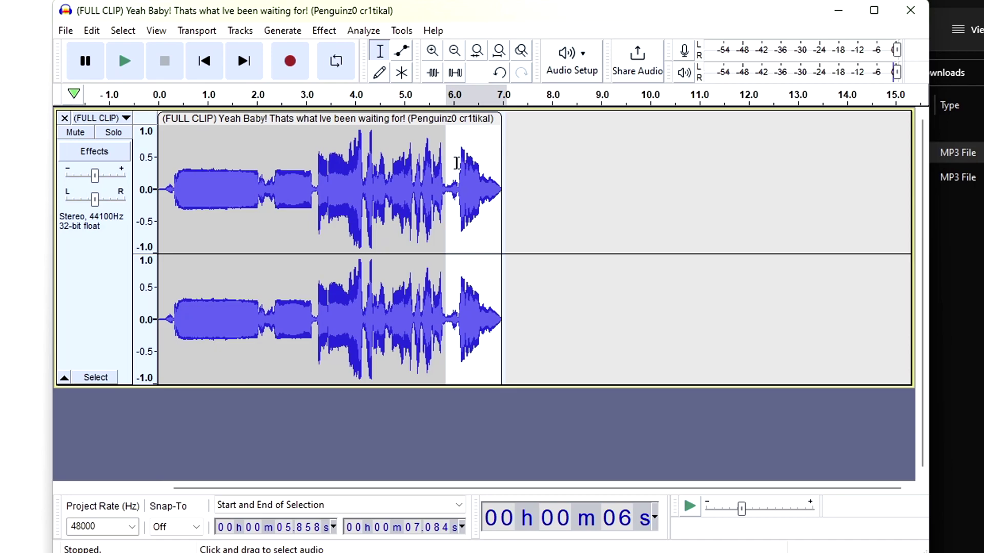
Deselect the faded section and play the clip from the beginning to check its ending.
click(519, 176)
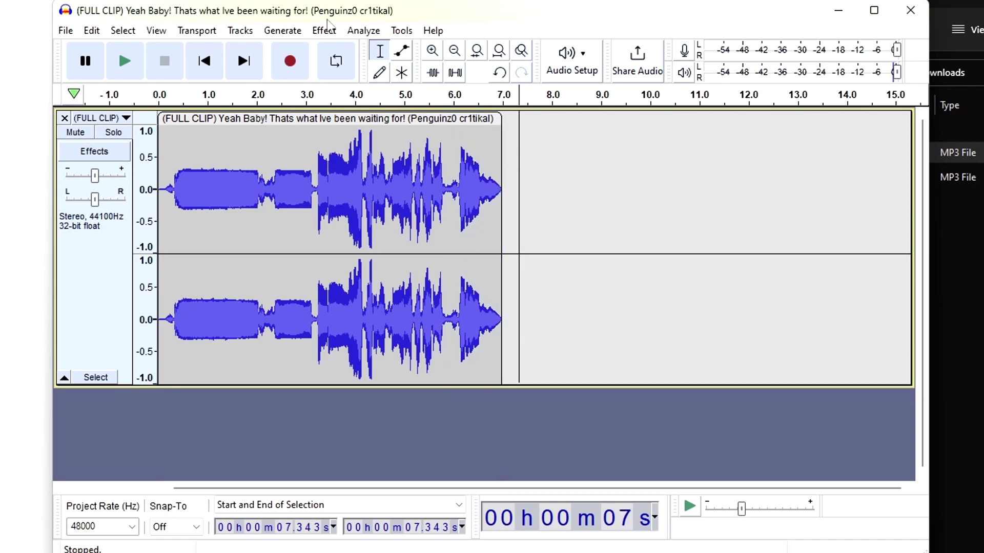
click(205, 62)
click(134, 60)
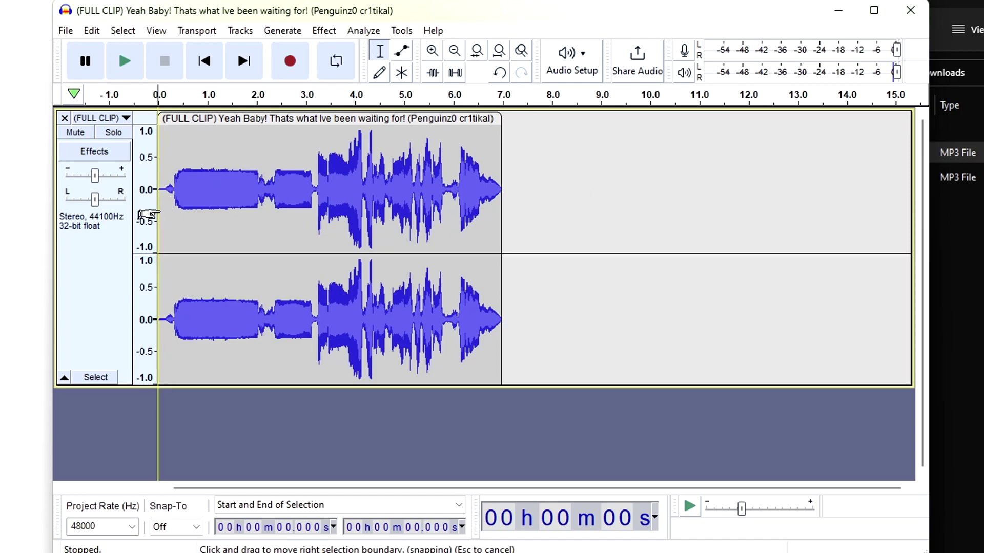
Apply a Fade In to the start of the clip, from about 0.065 s to 0.839 s.
drag(160, 210, 198, 210)
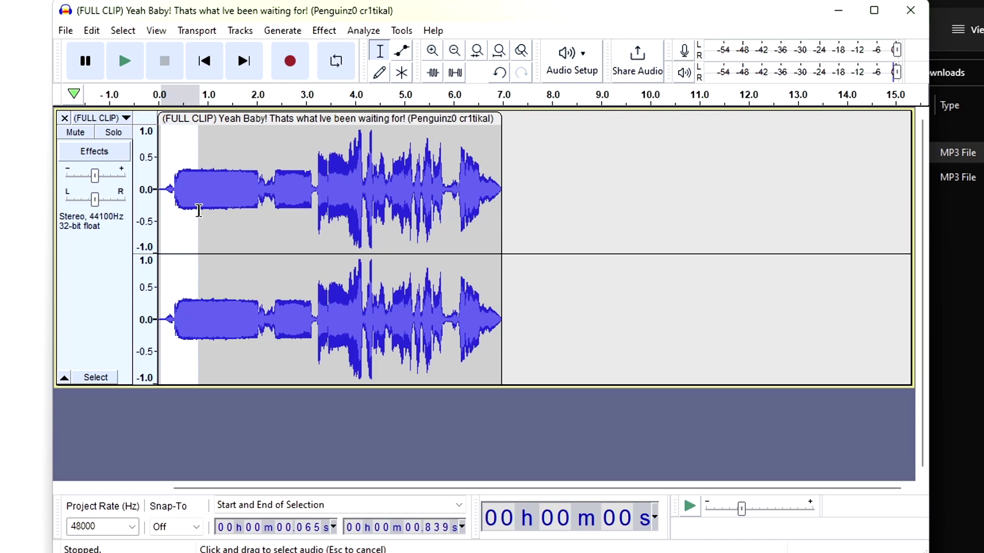
click(331, 32)
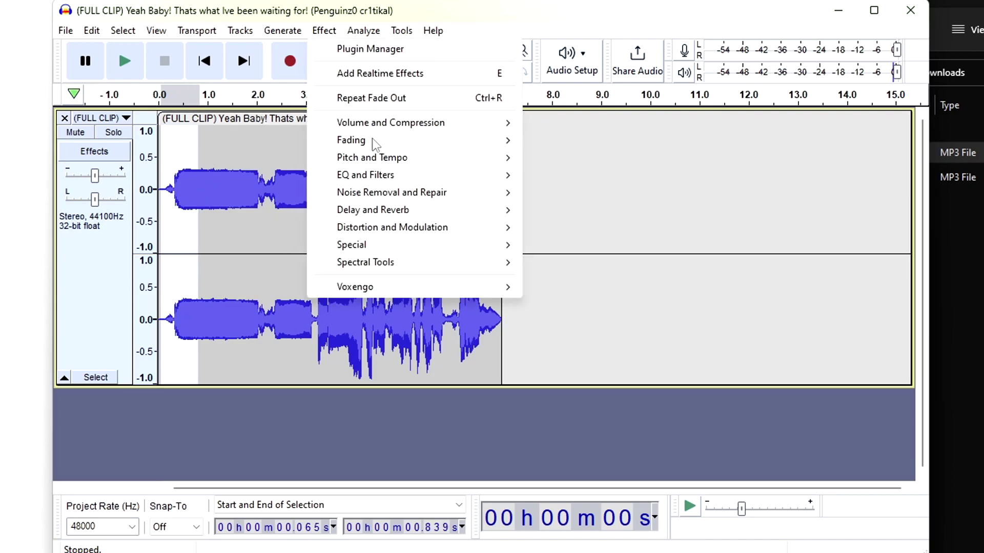
mouse_move(498, 146)
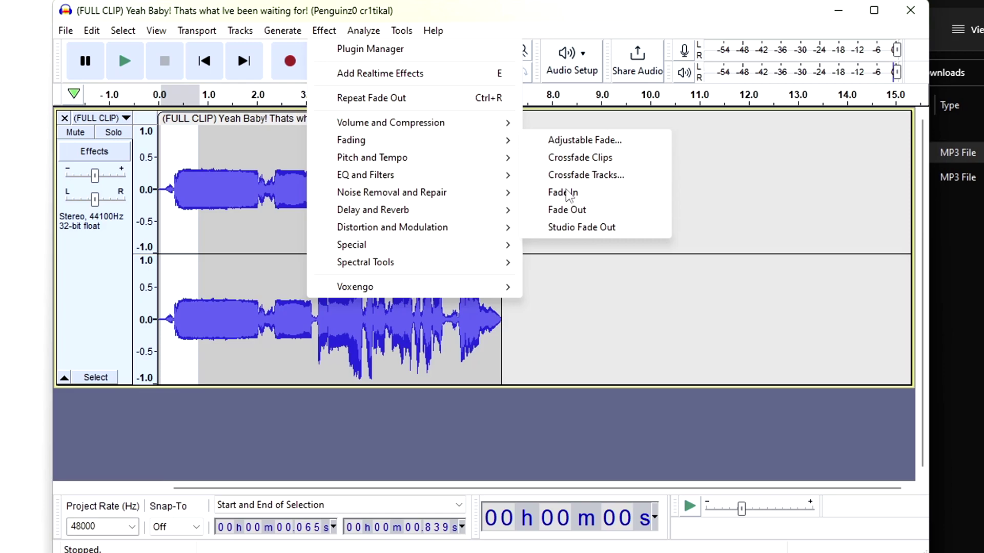
click(567, 195)
click(260, 161)
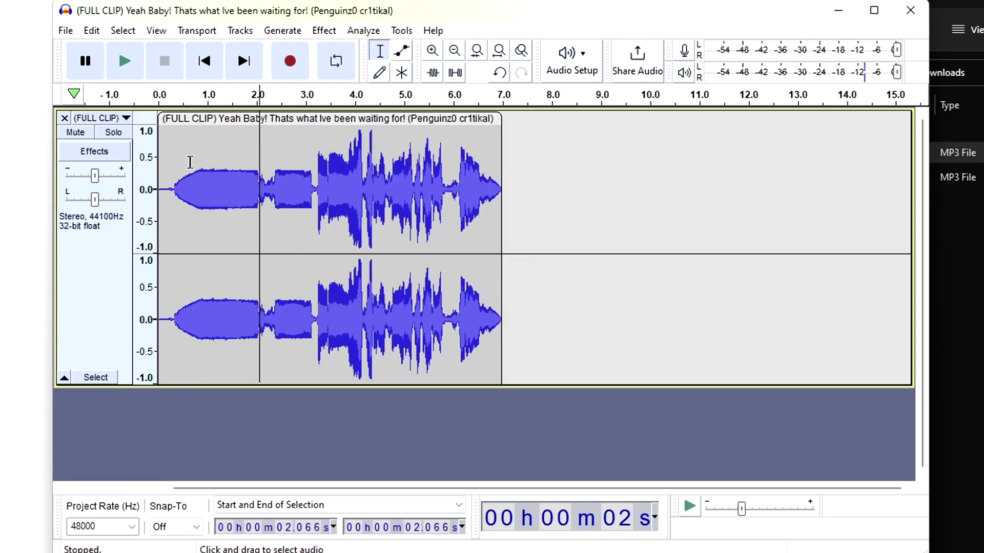
Play the clip from about 3.18 s to check the cut point after the intro section.
drag(315, 215, 159, 216)
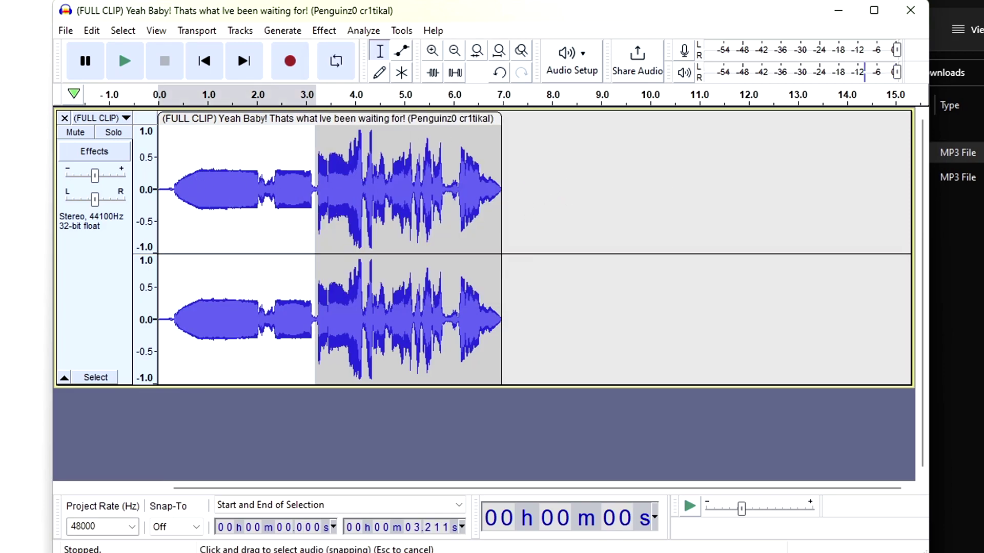
click(582, 268)
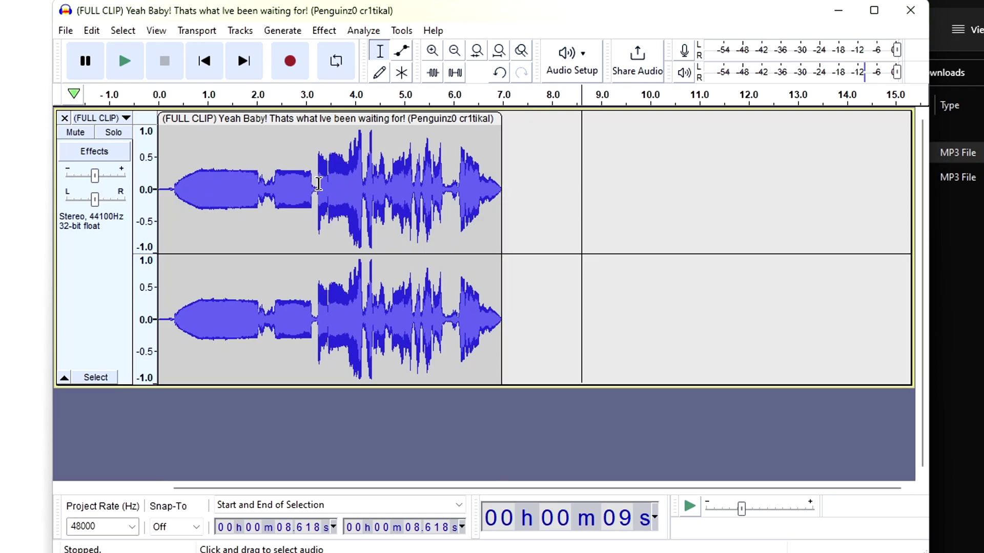
click(313, 187)
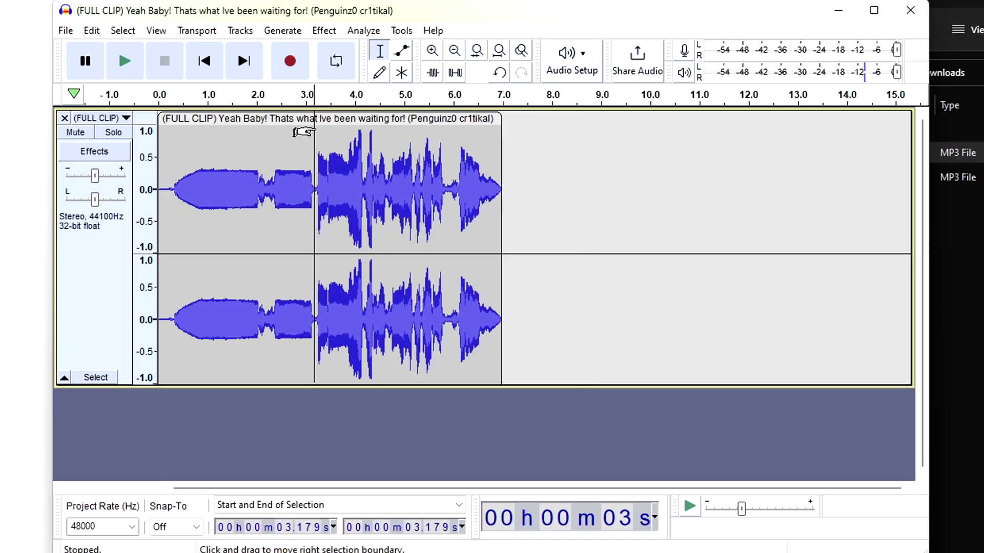
click(124, 61)
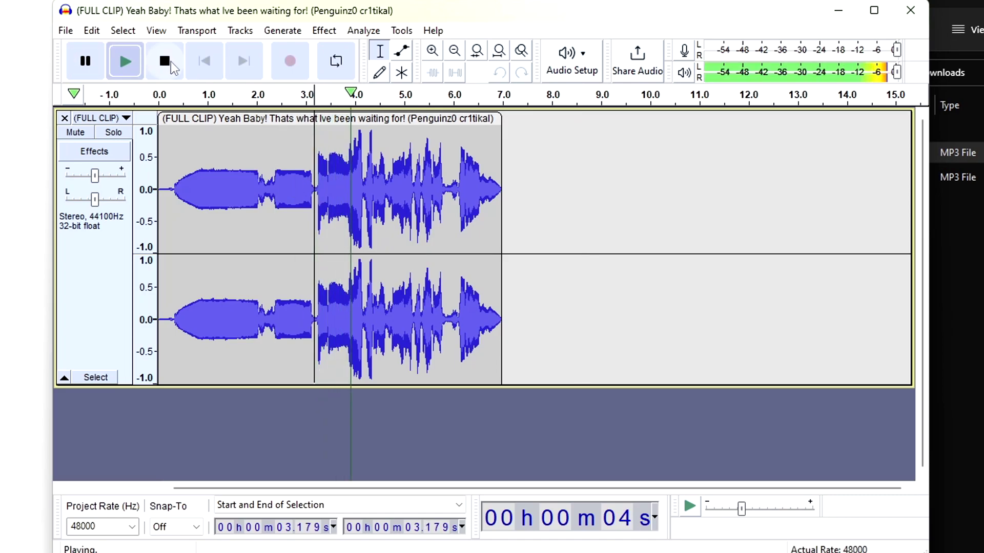
click(169, 62)
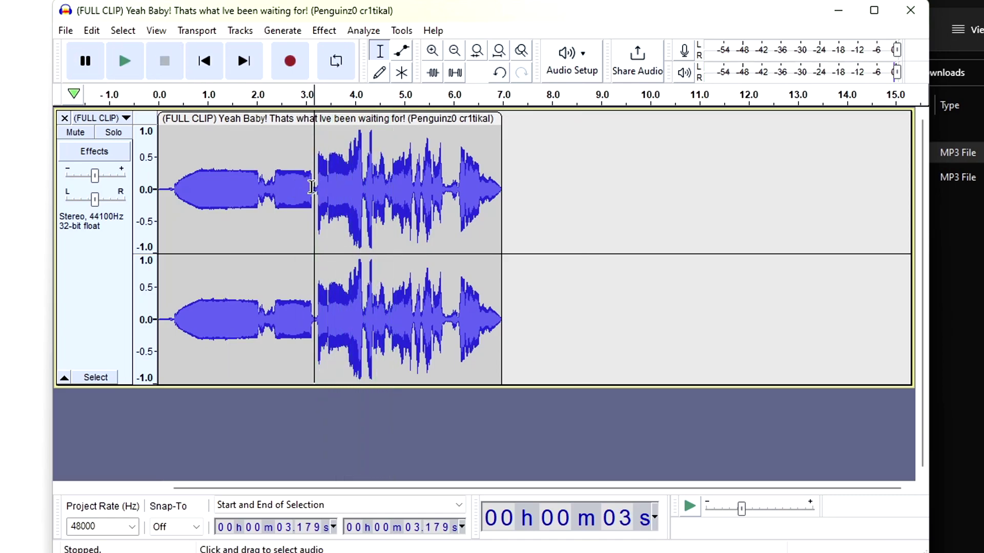
Delete the opening section of the clip, from the start to about 3.2 s.
drag(317, 188, 157, 190)
key(Delete)
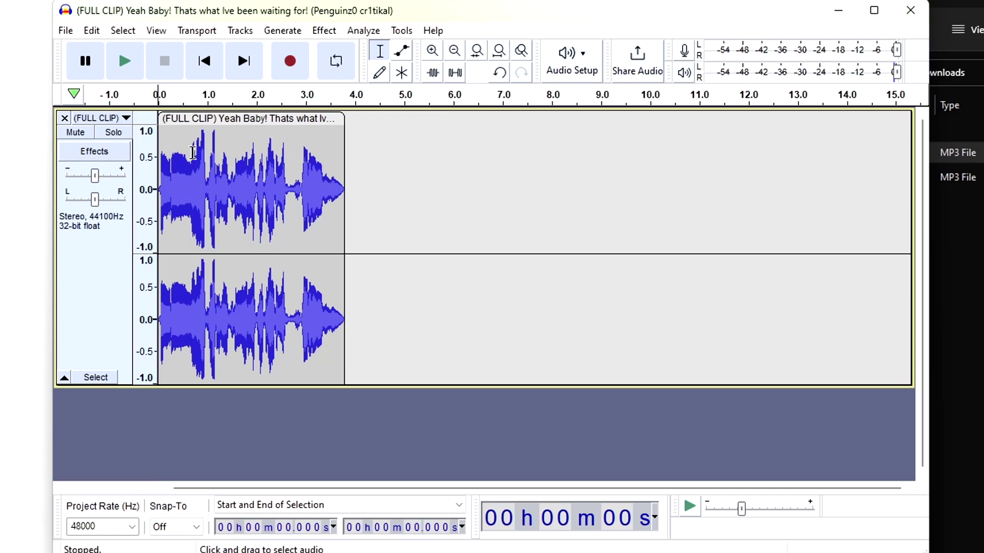
click(400, 285)
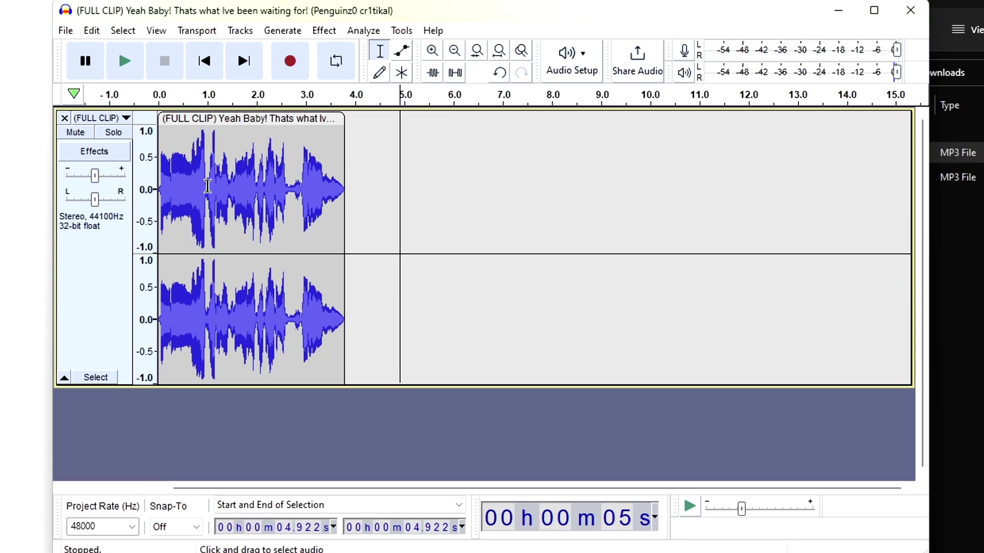
Export the trimmed clip as an MP3 file, choosing the Desktop as the save location.
click(66, 31)
mouse_move(106, 147)
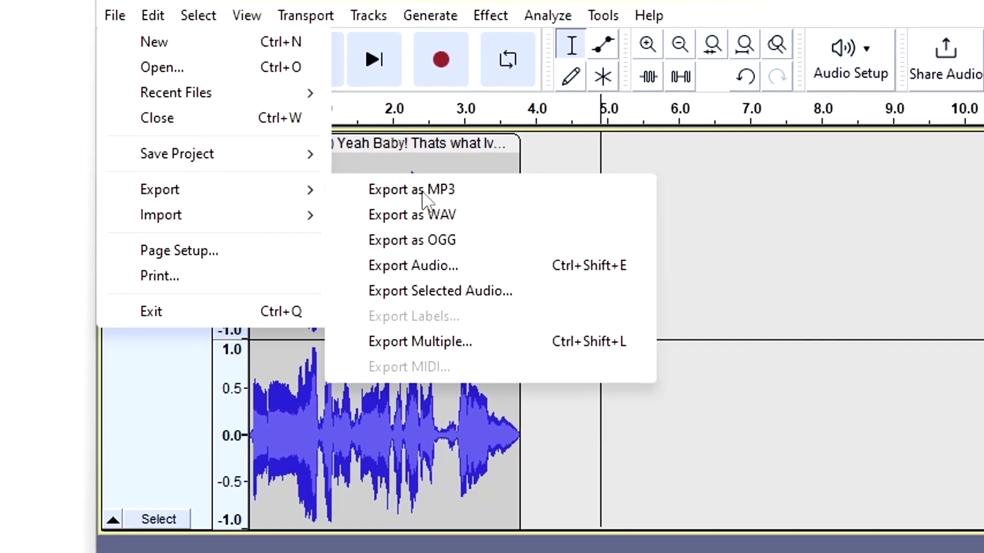
click(339, 250)
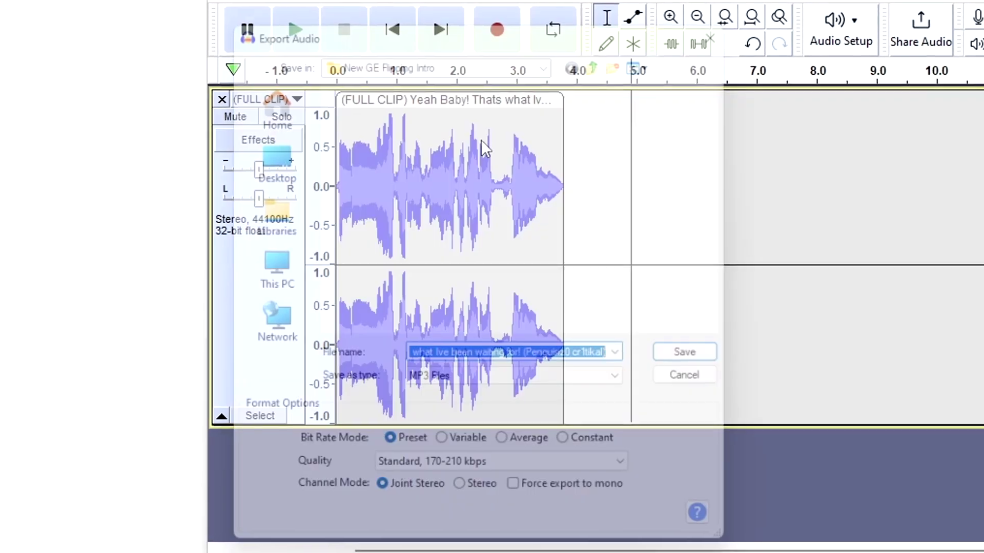
click(555, 364)
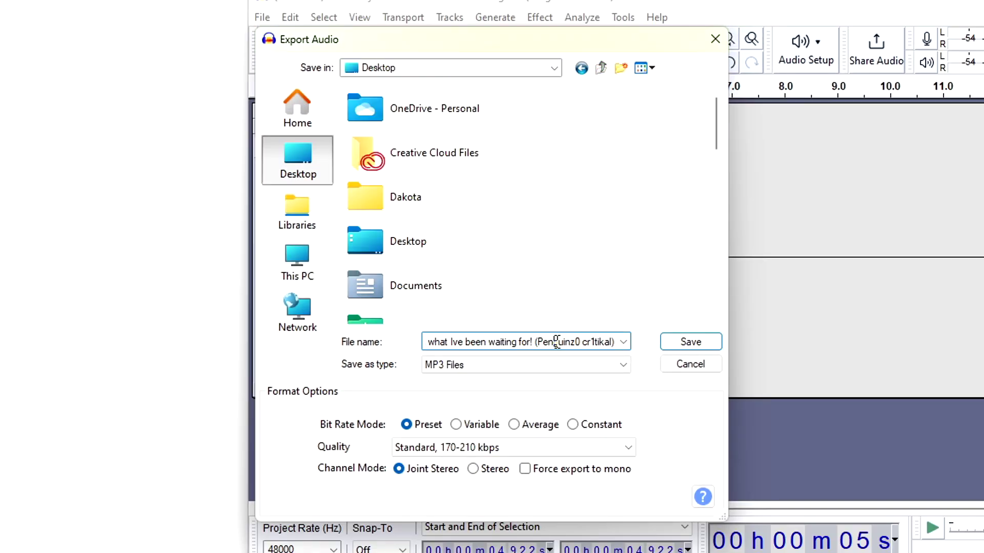